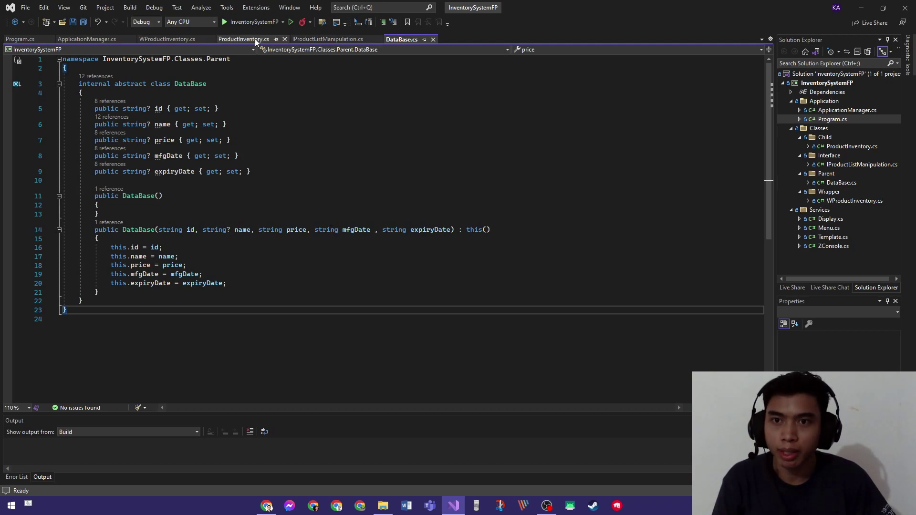
Show IProductListManipulation.cs, highlighting its FilterList, SortProductsAscending and SortProductsDescending declarations
click(340, 39)
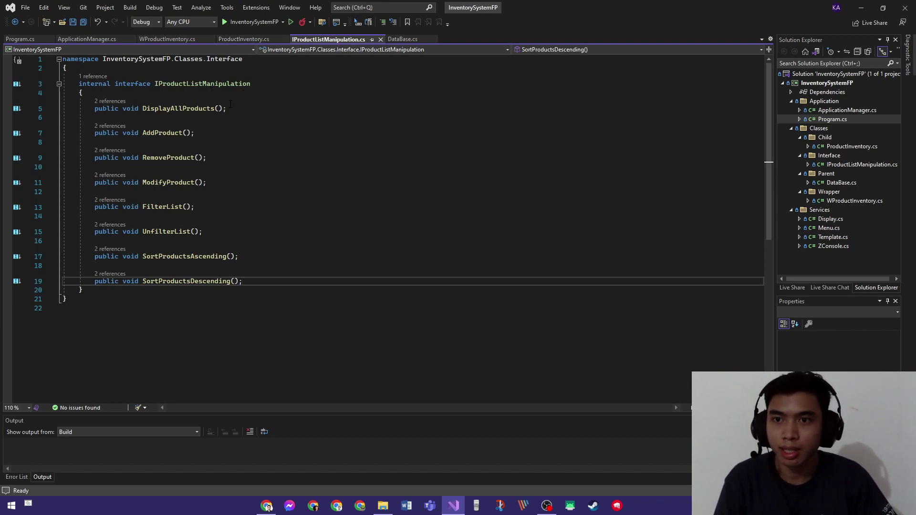
click(207, 210)
click(212, 232)
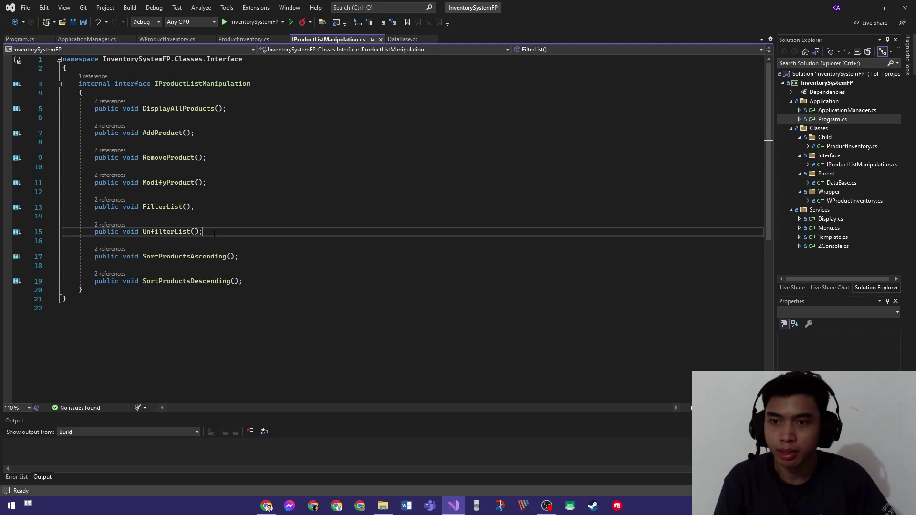
click(248, 257)
click(249, 281)
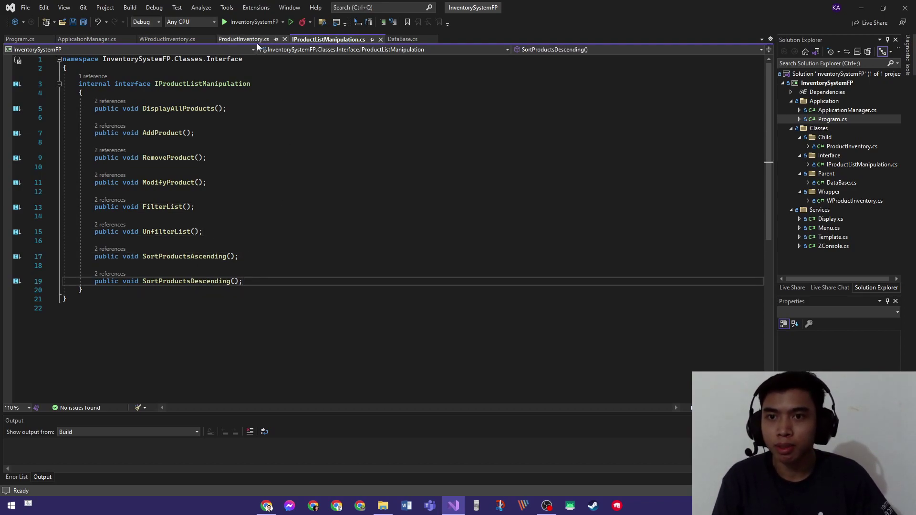
click(243, 40)
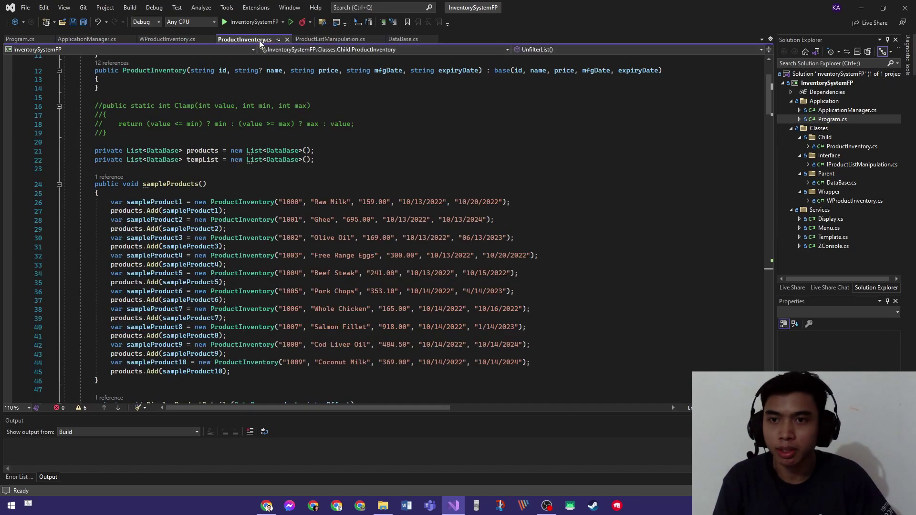
scroll(358, 214, up, 5)
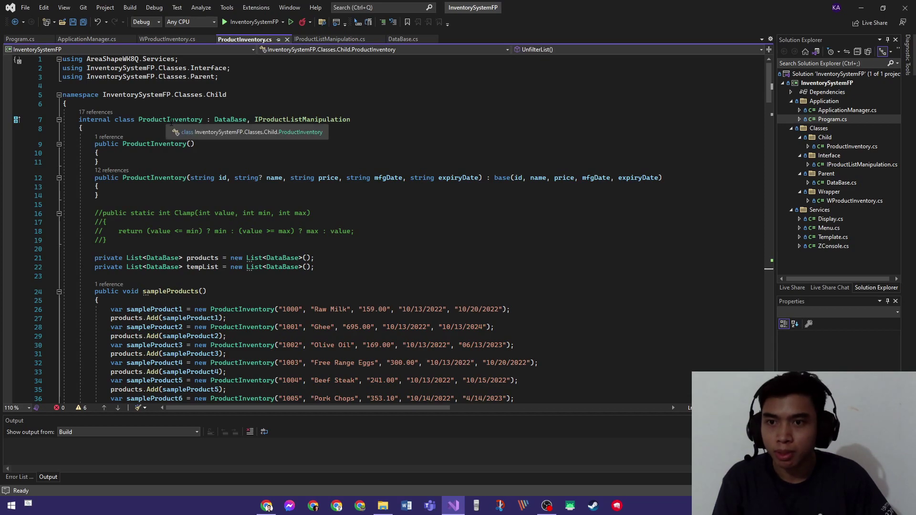
mouse_move(229, 119)
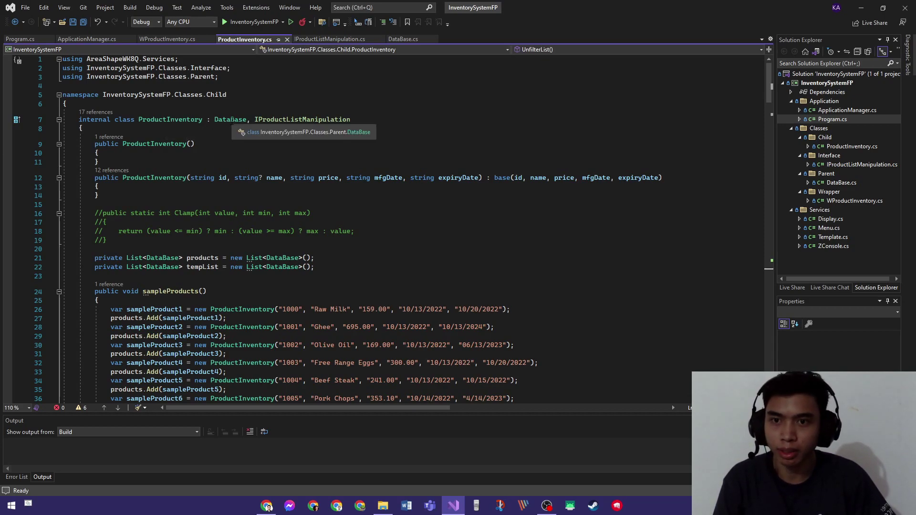
scroll(358, 251, down, 4)
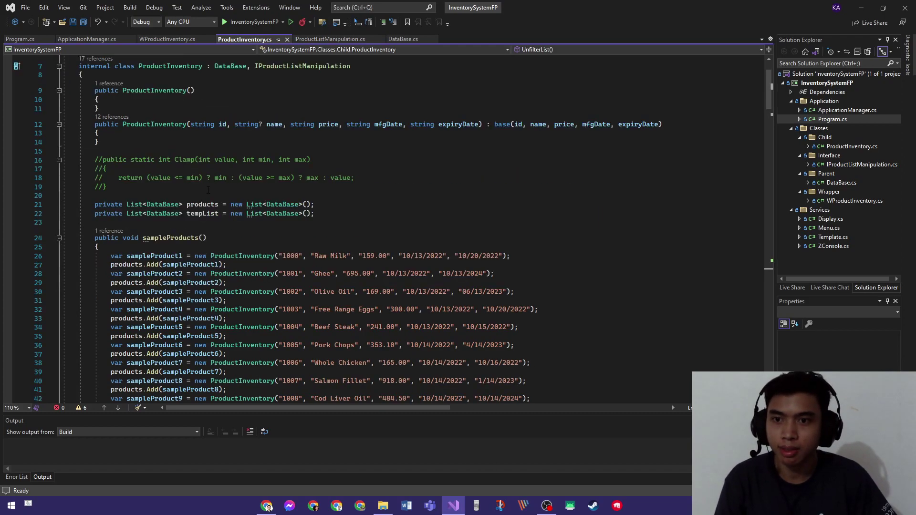
scroll(357, 251, down, 2)
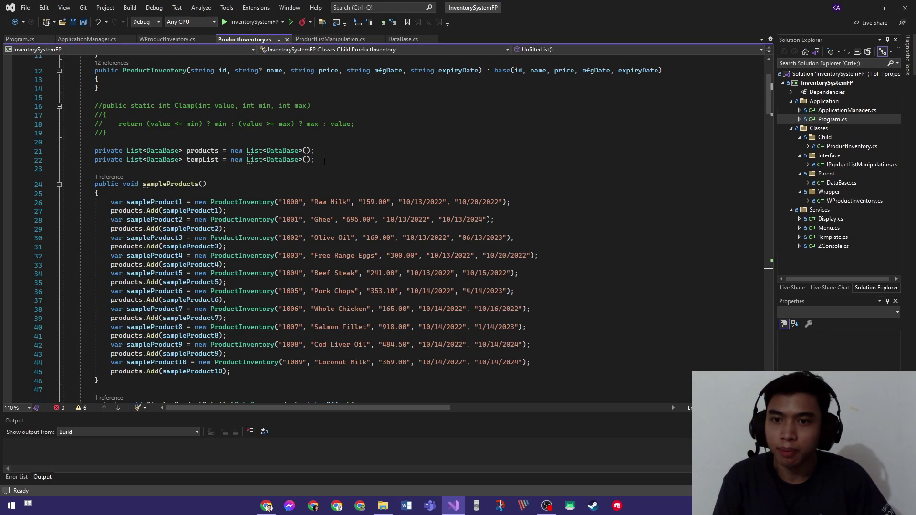
click(358, 159)
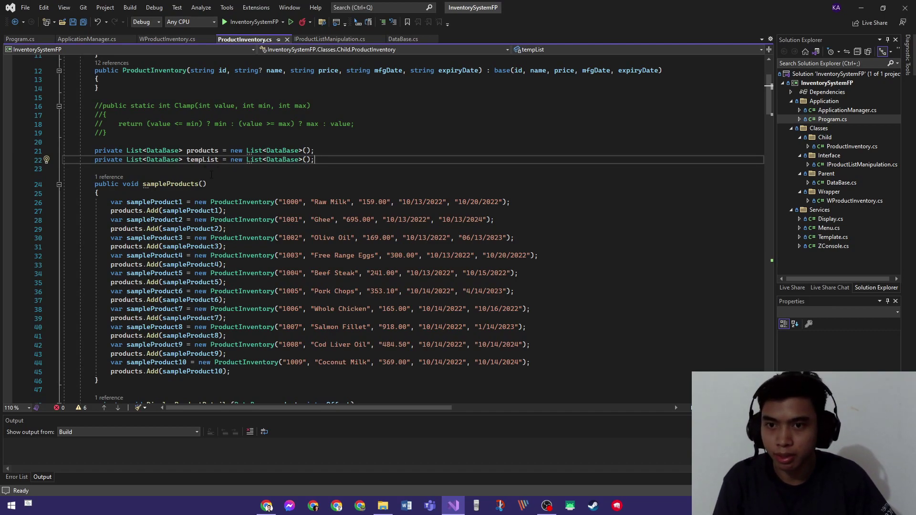
scroll(358, 250, down, 2)
click(208, 131)
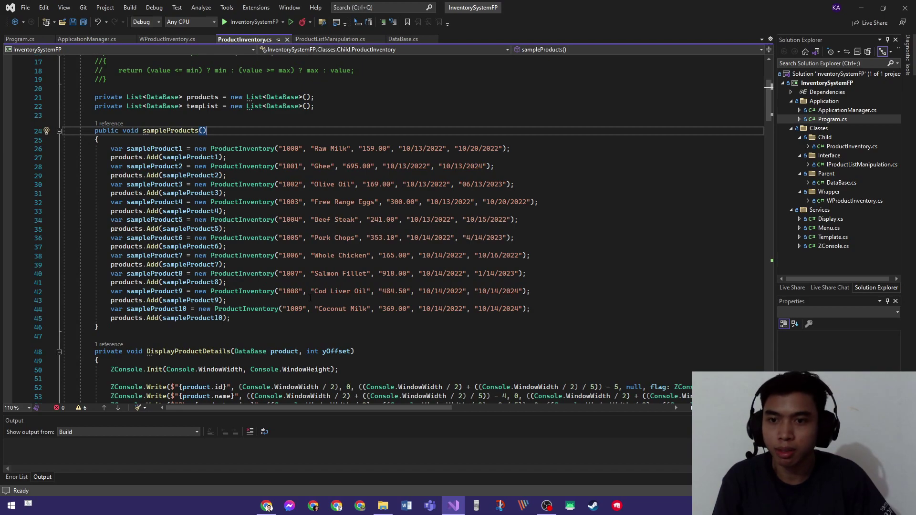
scroll(358, 214, down, 4)
scroll(308, 232, down, 2)
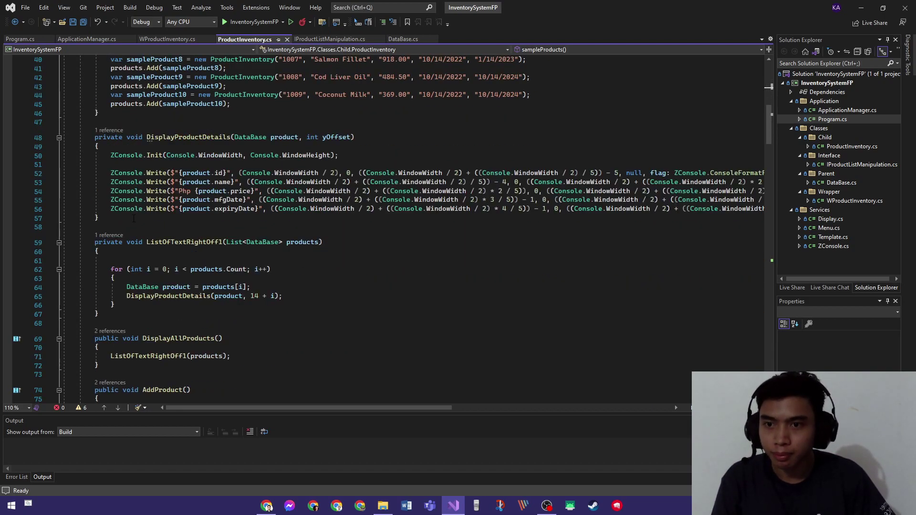
scroll(308, 233, down, 2)
click(143, 226)
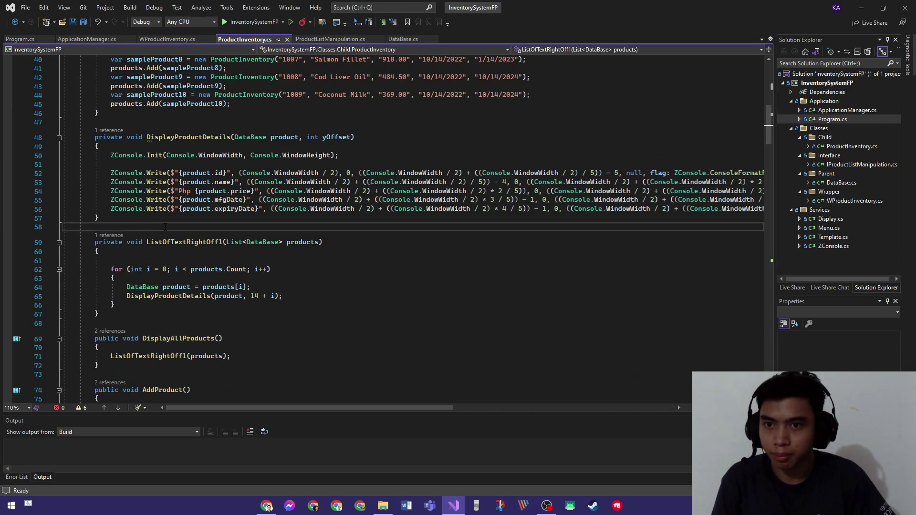
scroll(308, 232, down, 2)
click(143, 257)
scroll(308, 233, down, 2)
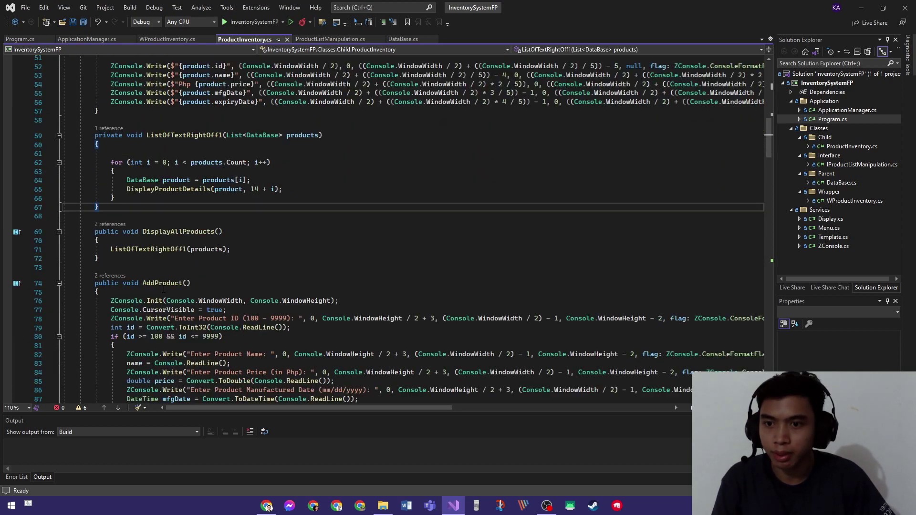
click(143, 258)
scroll(308, 232, down, 2)
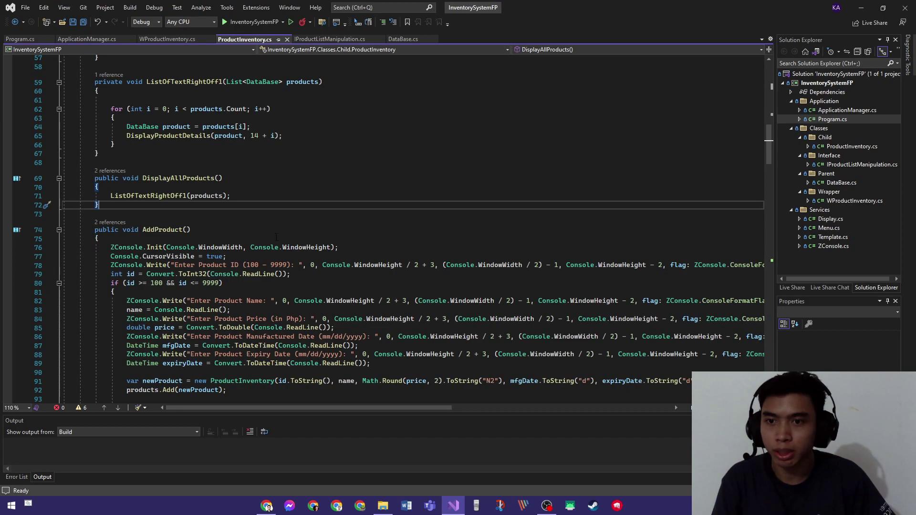
scroll(308, 233, down, 2)
click(215, 121)
scroll(307, 233, down, 2)
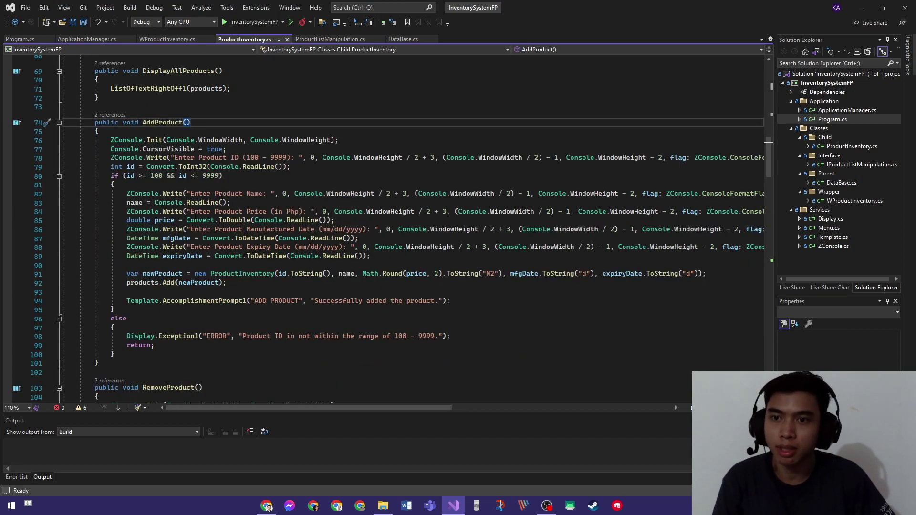
scroll(308, 233, down, 2)
scroll(307, 232, up, 2)
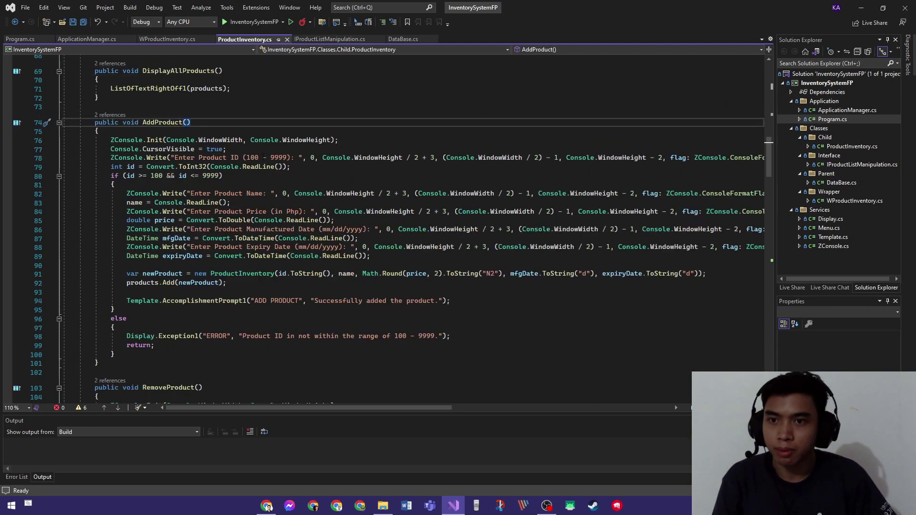
scroll(308, 233, down, 2)
click(307, 228)
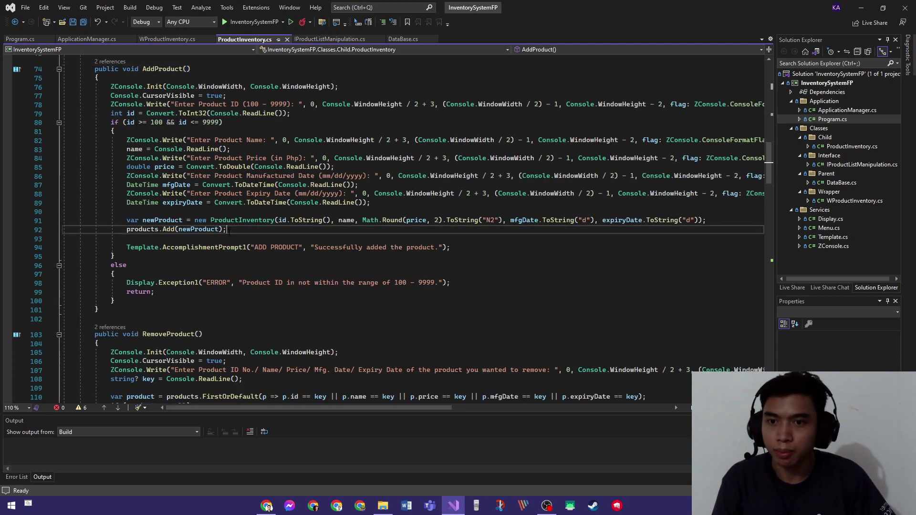
scroll(307, 232, up, 1)
scroll(308, 232, down, 3)
scroll(308, 233, down, 2)
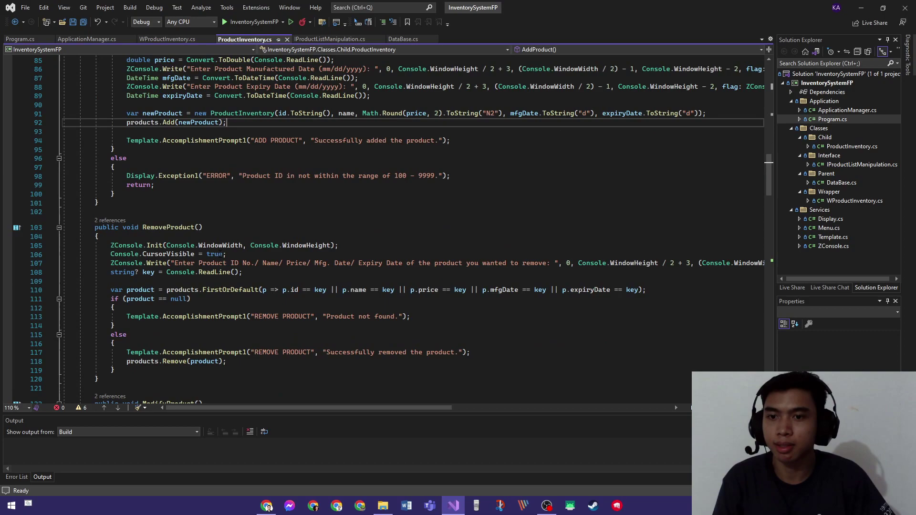
scroll(308, 233, down, 2)
click(215, 174)
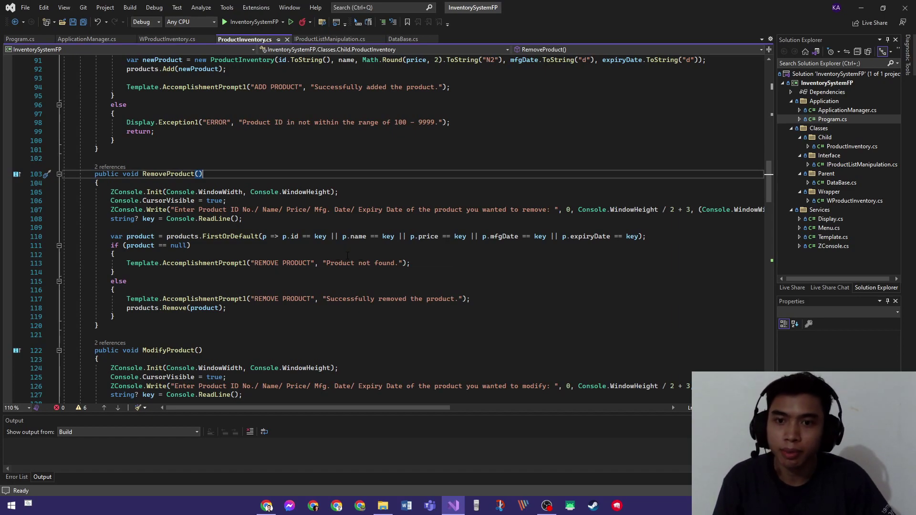
mouse_move(229, 236)
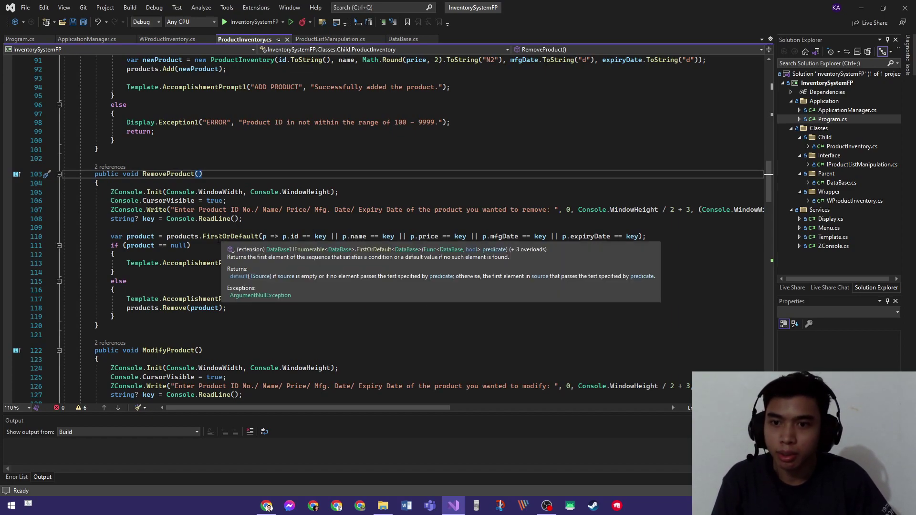
click(229, 236)
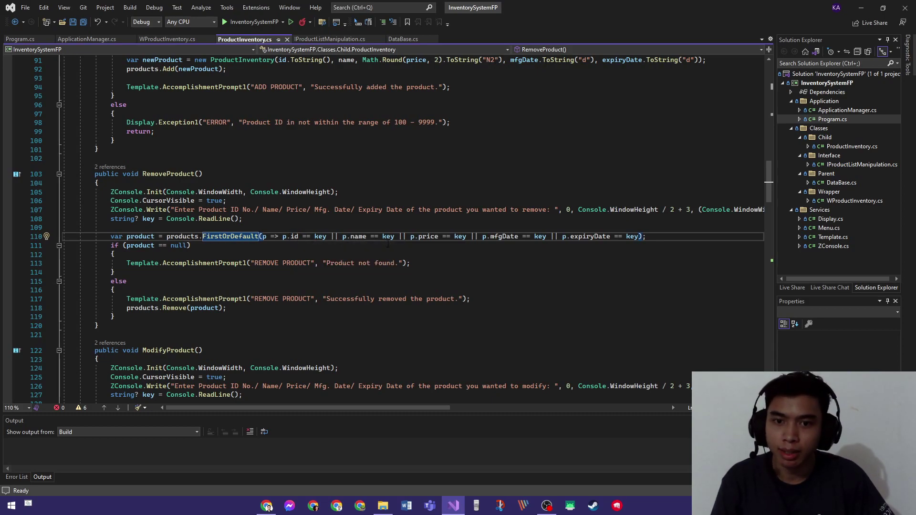
scroll(430, 250, down, 2)
scroll(429, 251, down, 2)
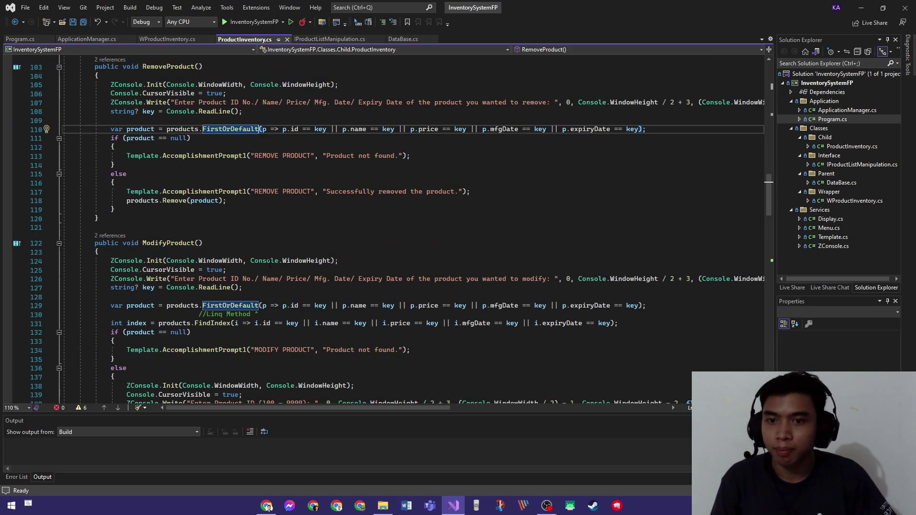
click(204, 349)
scroll(429, 250, down, 3)
scroll(429, 251, down, 3)
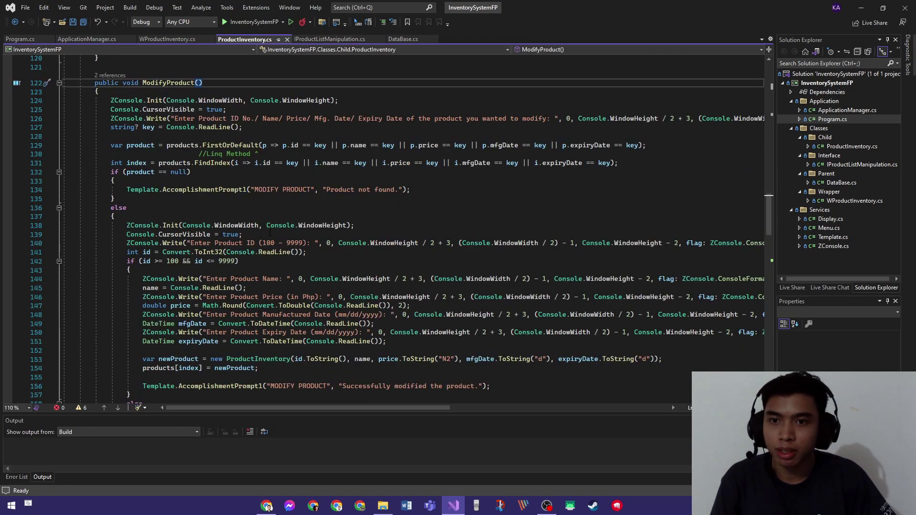
scroll(430, 251, up, 3)
scroll(429, 251, up, 4)
scroll(430, 250, up, 3)
scroll(430, 251, down, 5)
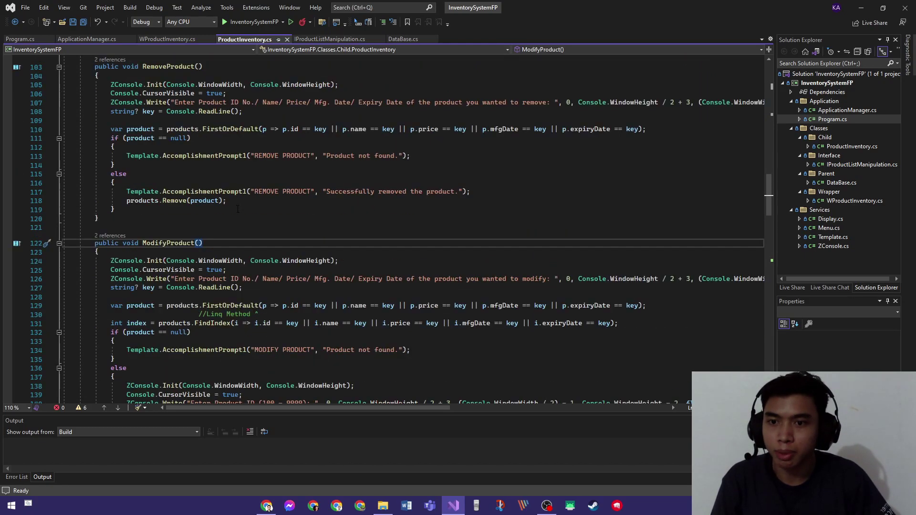
scroll(429, 251, down, 4)
scroll(430, 250, down, 2)
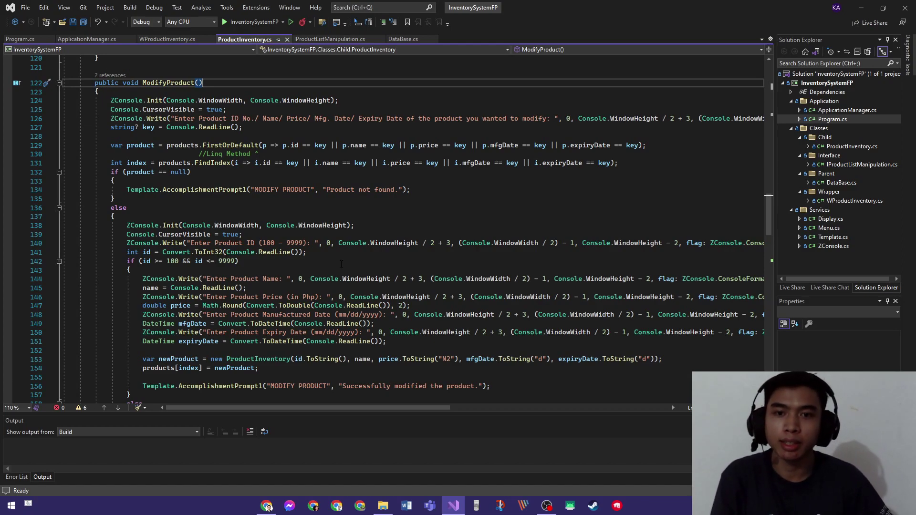
scroll(429, 286, down, 4)
scroll(430, 286, down, 4)
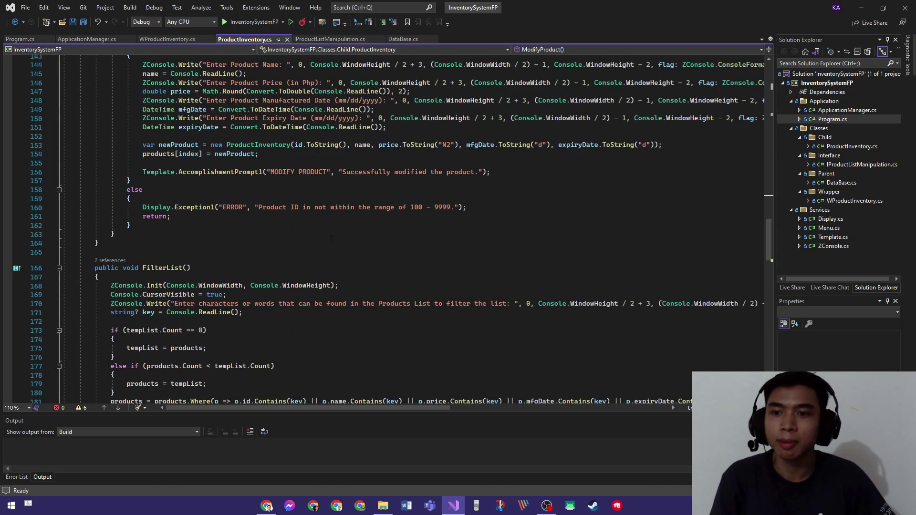
scroll(429, 287, down, 3)
scroll(429, 250, down, 2)
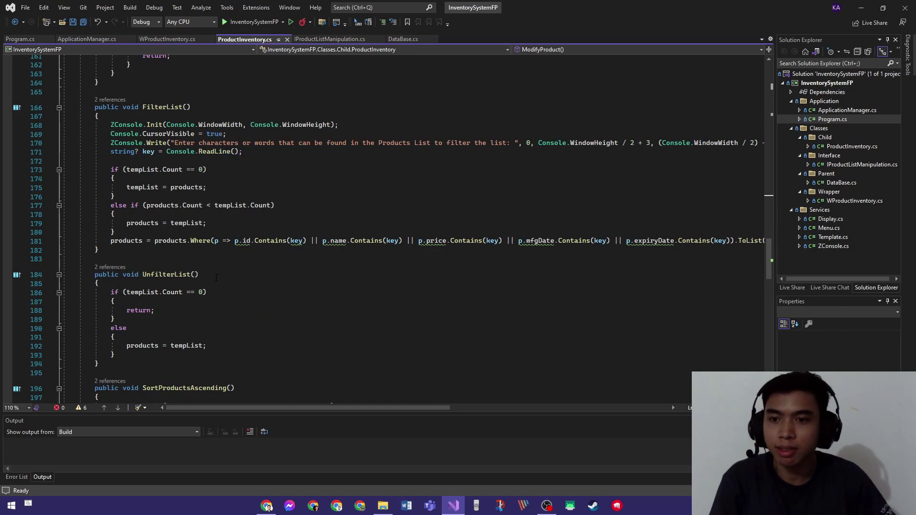
scroll(430, 215, up, 2)
scroll(429, 215, down, 2)
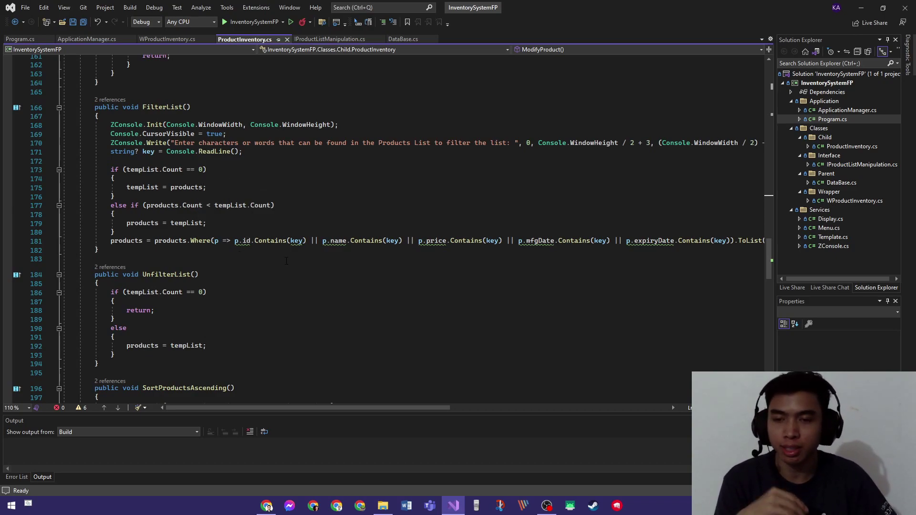
scroll(358, 236, down, 3)
scroll(358, 236, down, 2)
scroll(358, 236, down, 2)
scroll(358, 236, down, 2)
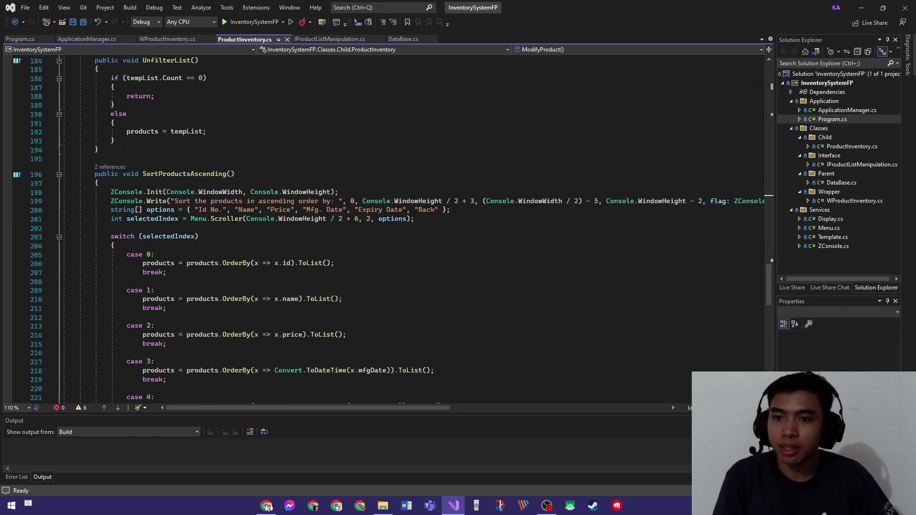
scroll(358, 236, down, 2)
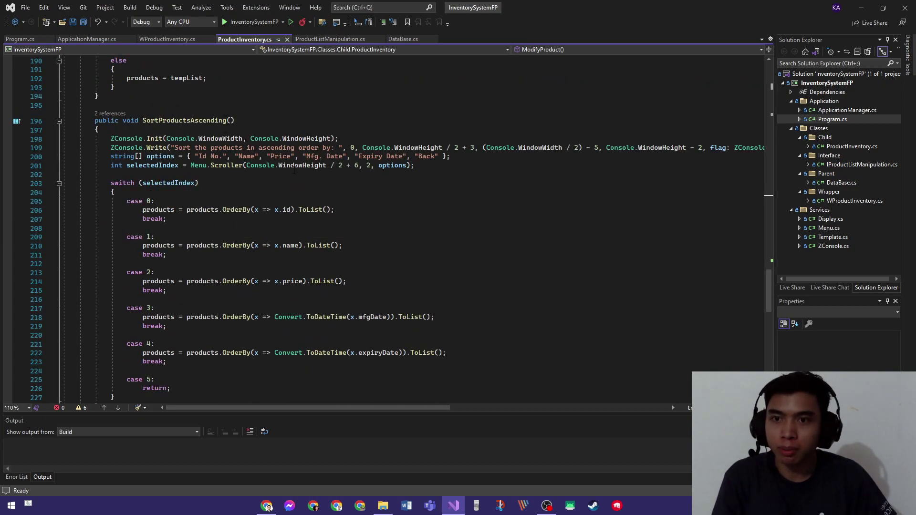
scroll(357, 236, down, 2)
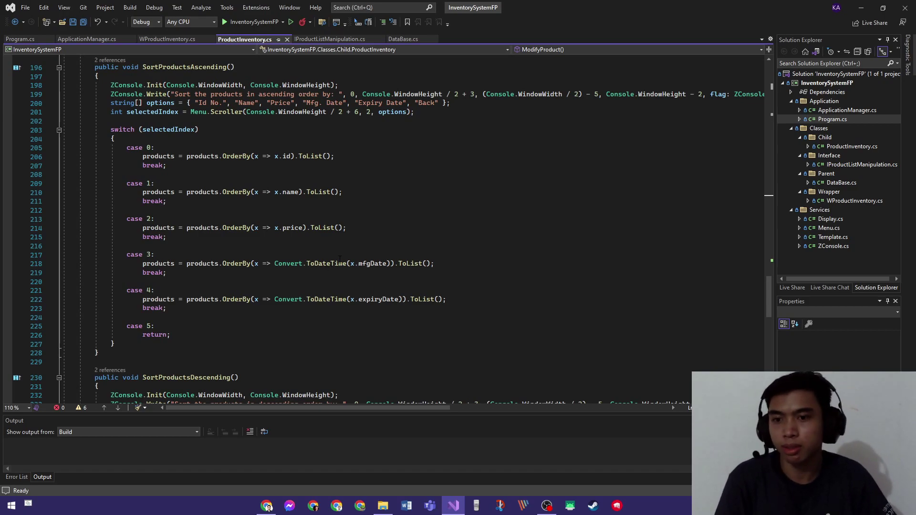
scroll(340, 259, down, 3)
scroll(340, 259, down, 3)
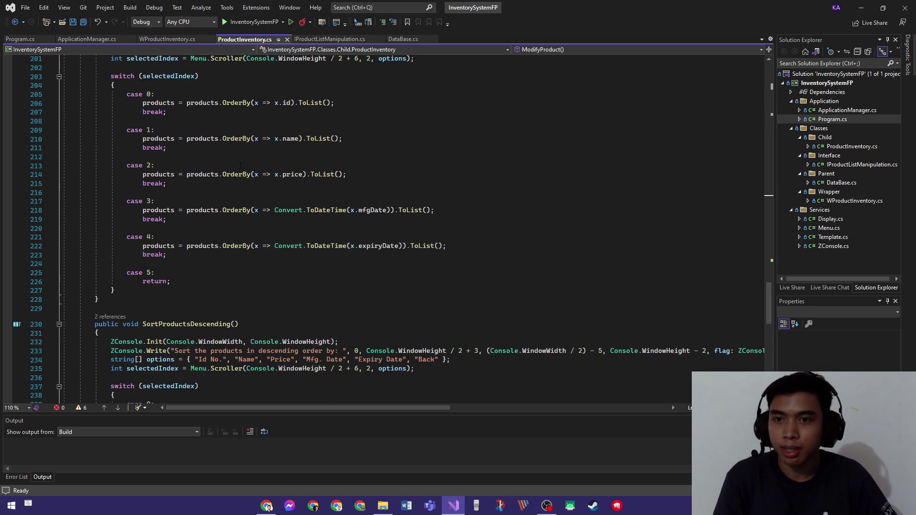
scroll(274, 184, down, 3)
scroll(274, 184, down, 3)
scroll(330, 181, down, 3)
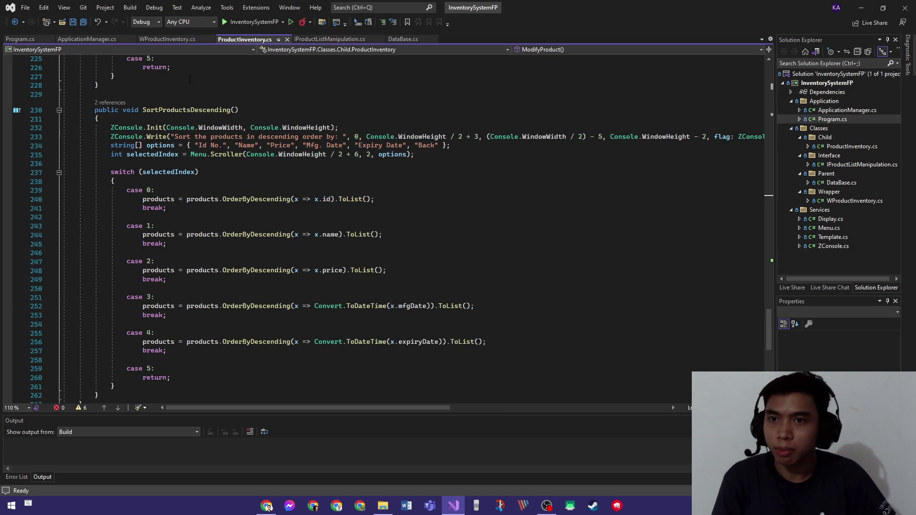
Switch to the WProductInventory.cs code file
click(178, 41)
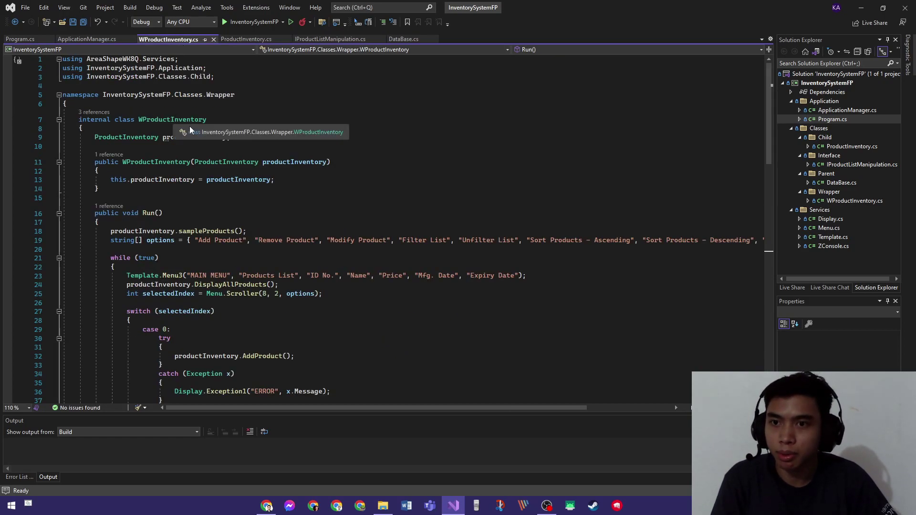
scroll(217, 132, down, 2)
scroll(357, 197, down, 2)
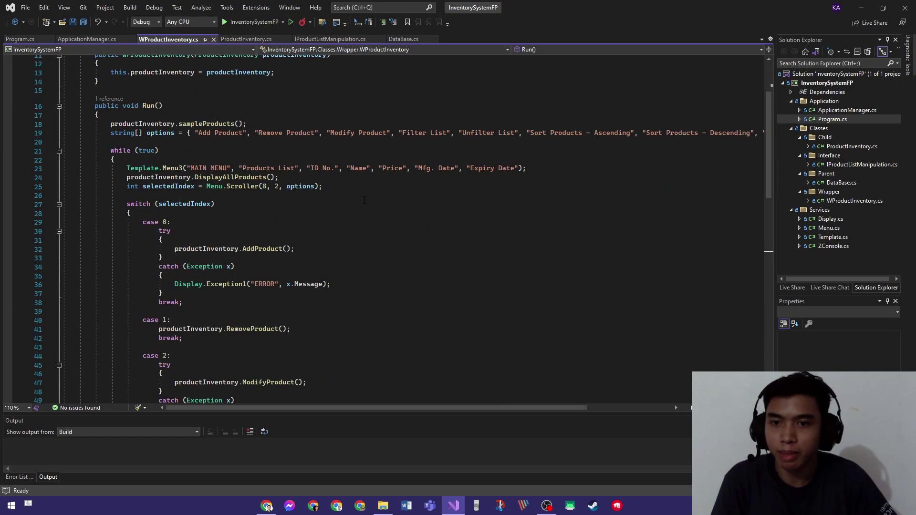
scroll(218, 166, down, 2)
scroll(218, 166, up, 2)
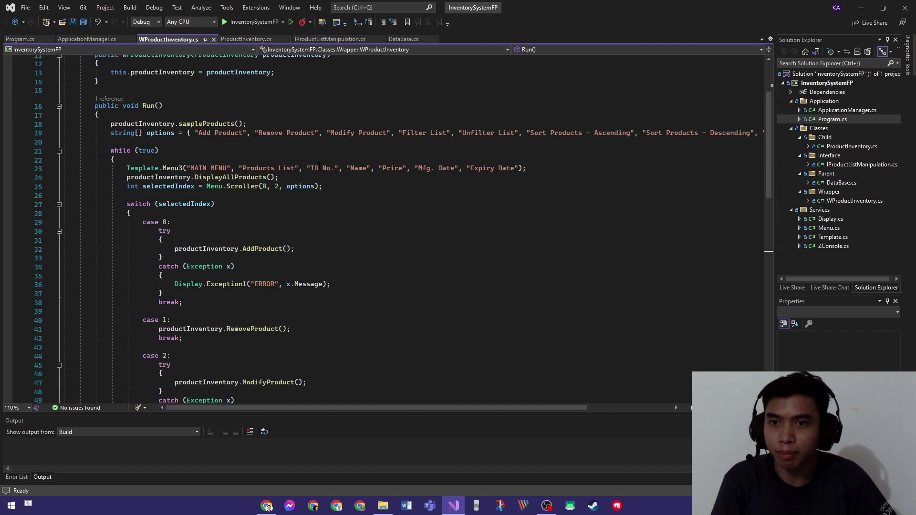
scroll(218, 166, down, 2)
scroll(218, 166, down, 2)
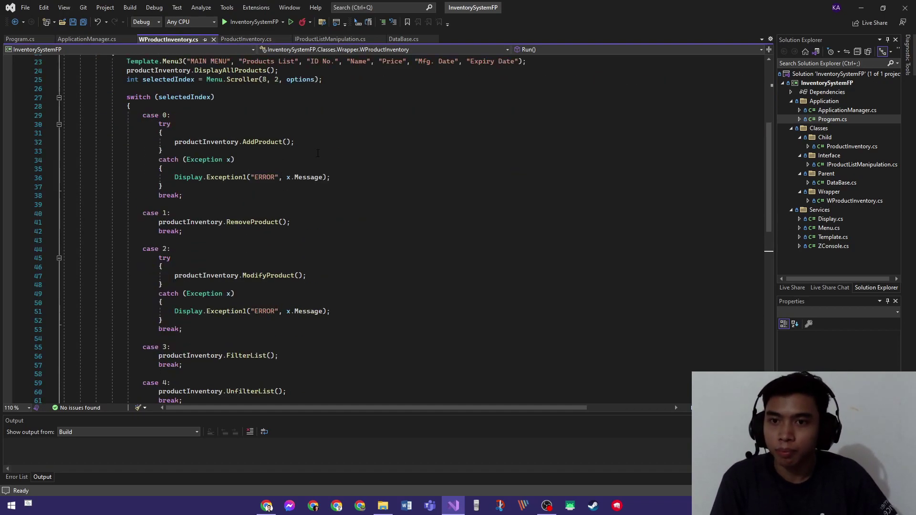
scroll(250, 129, down, 2)
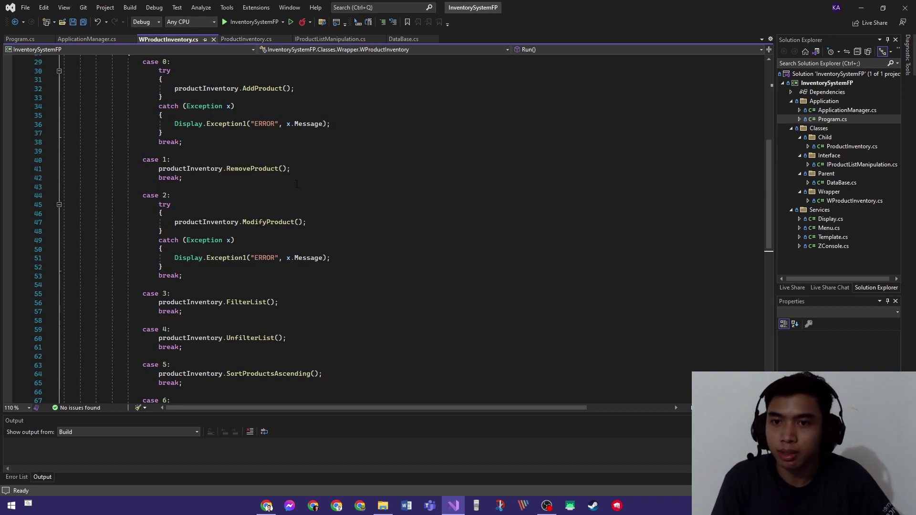
scroll(250, 129, up, 2)
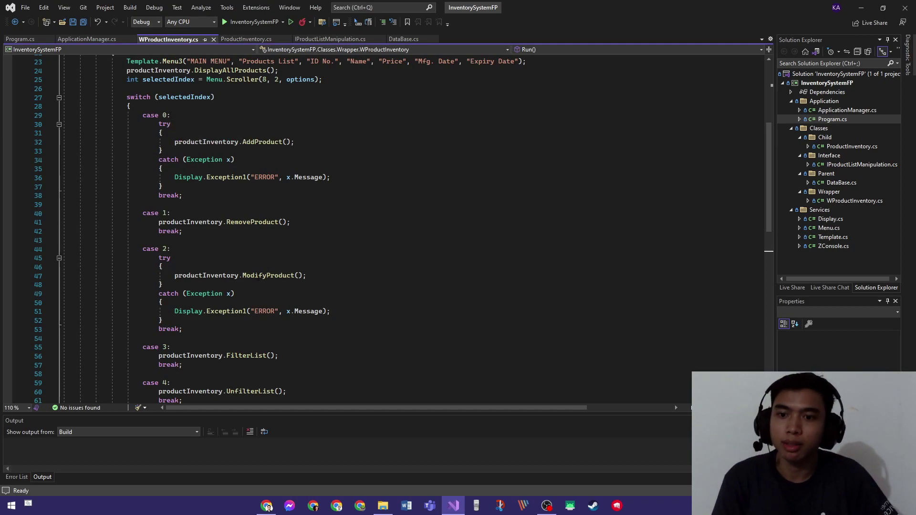
scroll(358, 215, down, 2)
scroll(358, 215, up, 2)
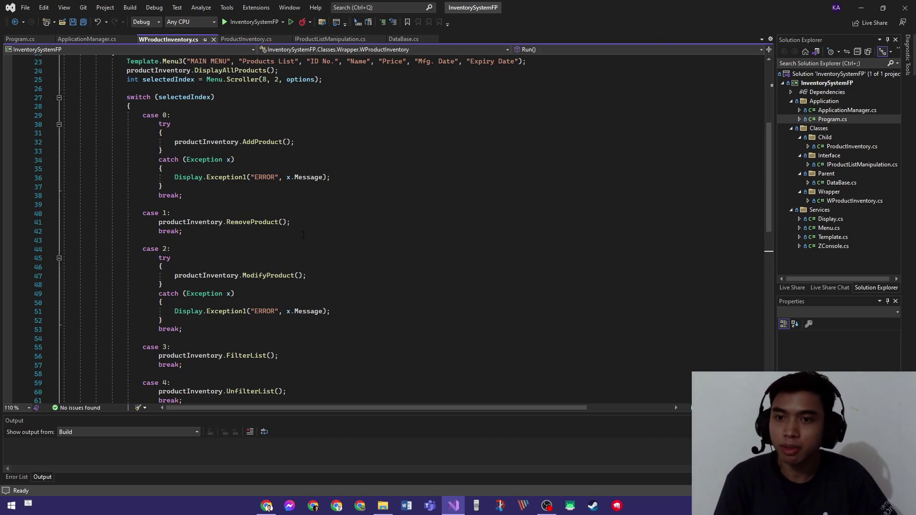
Highlight the RemoveProduct, FilterList, UnfilterList, SortProductsAscending and SortProductsDescending calls in Run's cases
click(315, 222)
scroll(314, 234, down, 2)
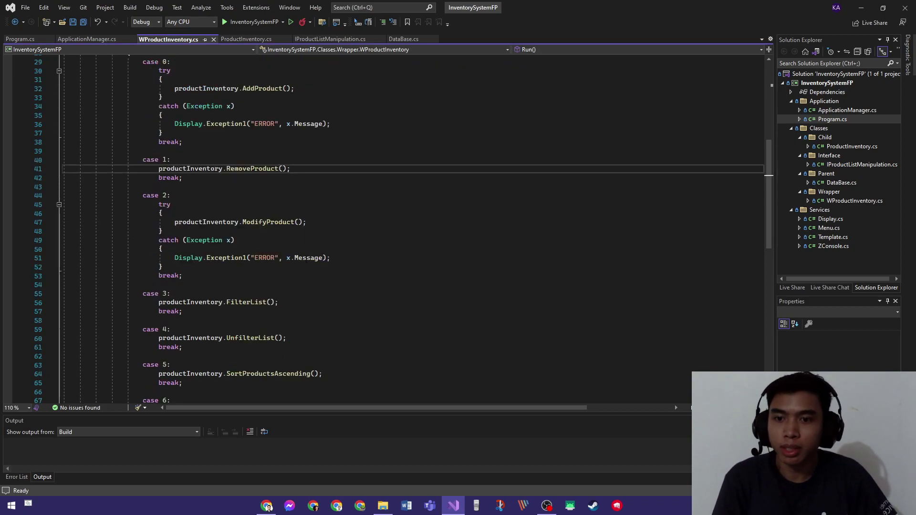
scroll(307, 260, down, 2)
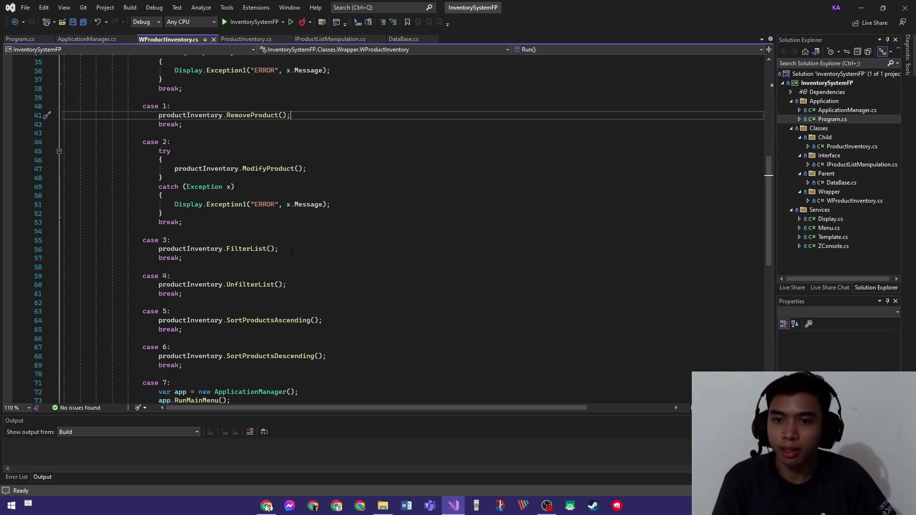
click(308, 258)
scroll(308, 257, down, 2)
click(310, 231)
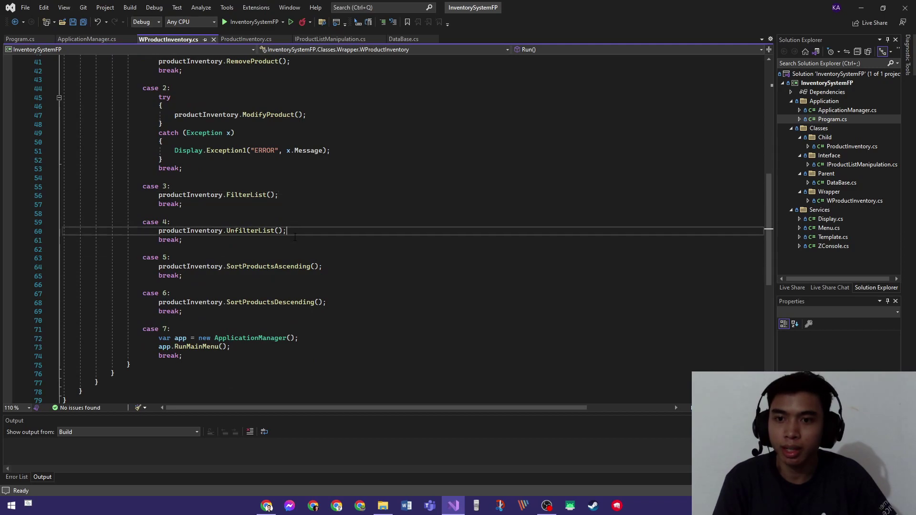
click(334, 267)
click(338, 302)
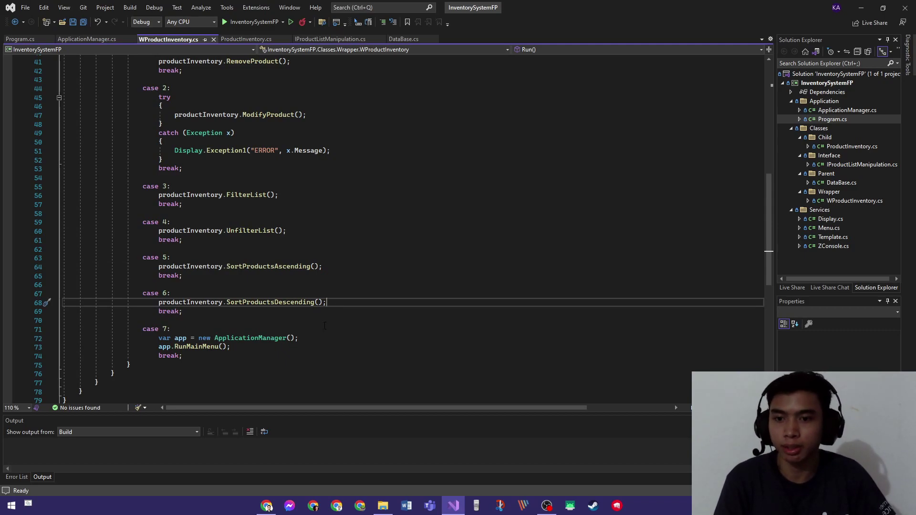
Show ApplicationManager.cs, then Program.cs, the app's entry point
click(93, 39)
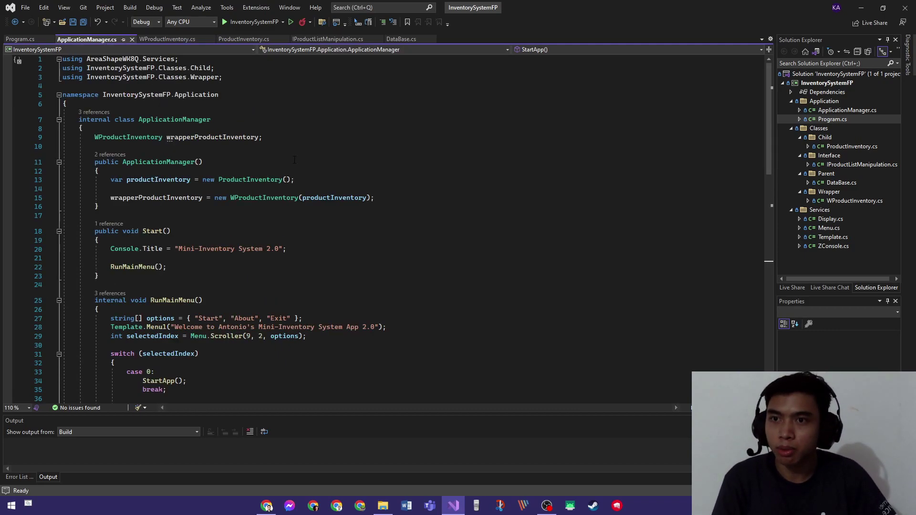
scroll(358, 215, down, 8)
scroll(357, 214, up, 5)
scroll(358, 214, down, 8)
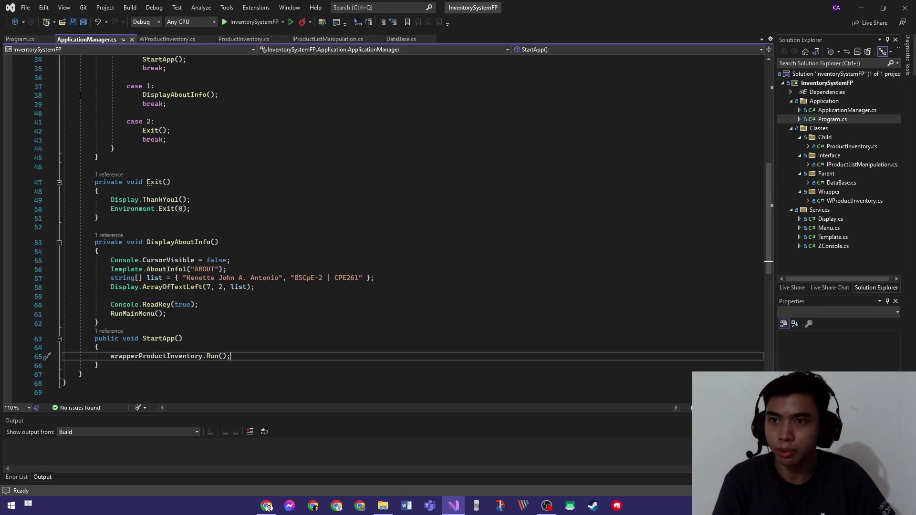
click(25, 39)
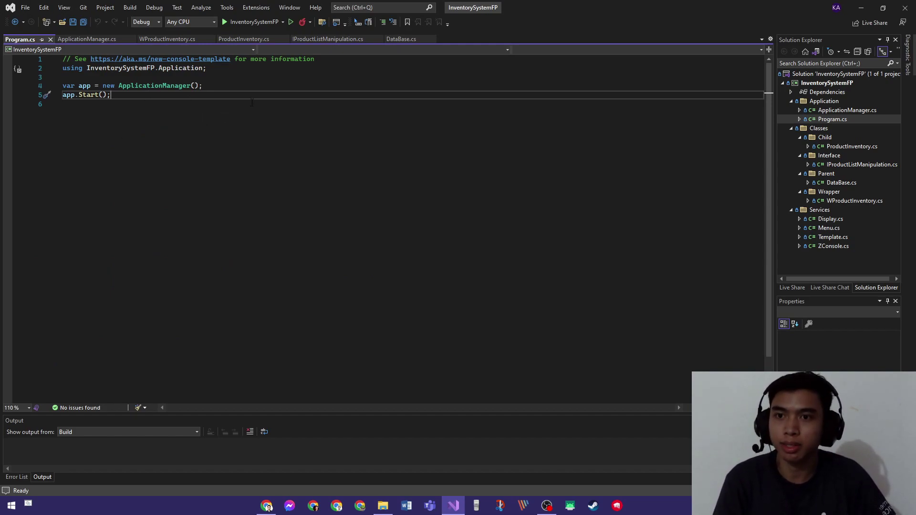
Run the inventory app without debugging, arrange its window and reach the main menu
click(291, 22)
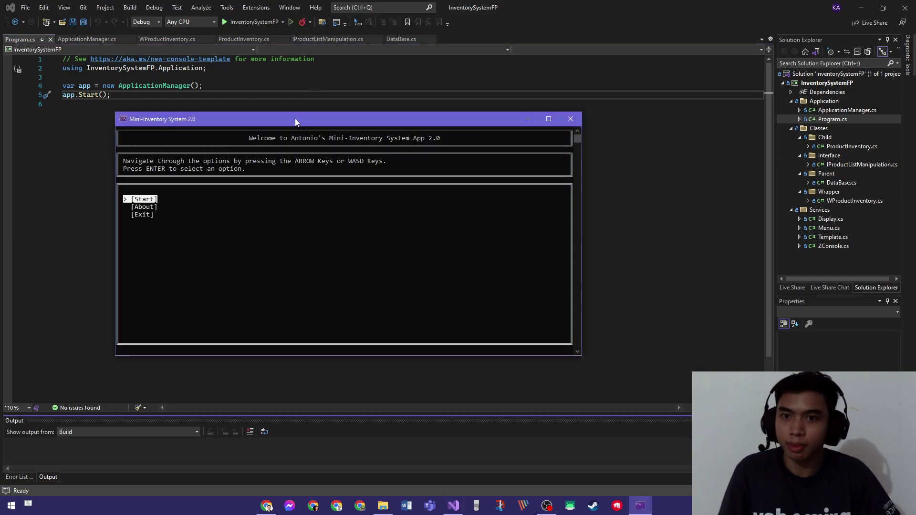
drag(295, 118, 214, 34)
scroll(296, 182, up, 5)
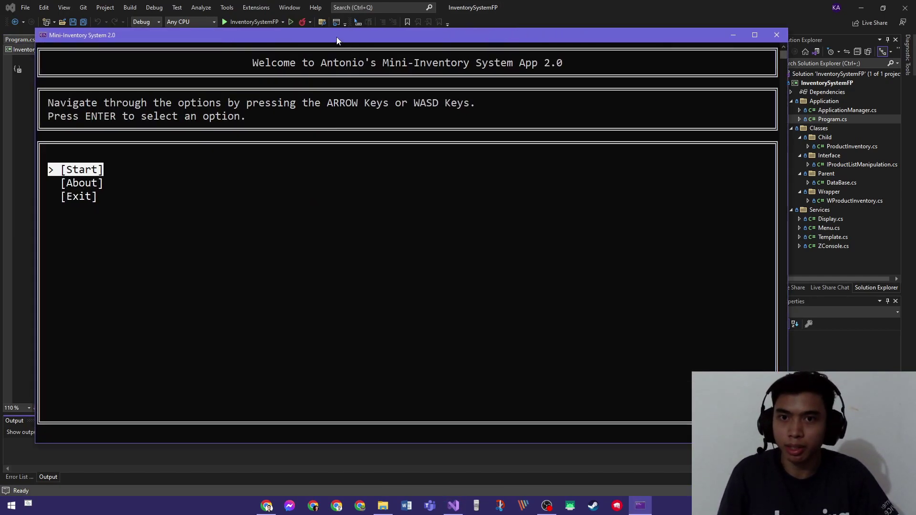
drag(336, 36, 313, 33)
scroll(330, 160, up, 1)
key(Return)
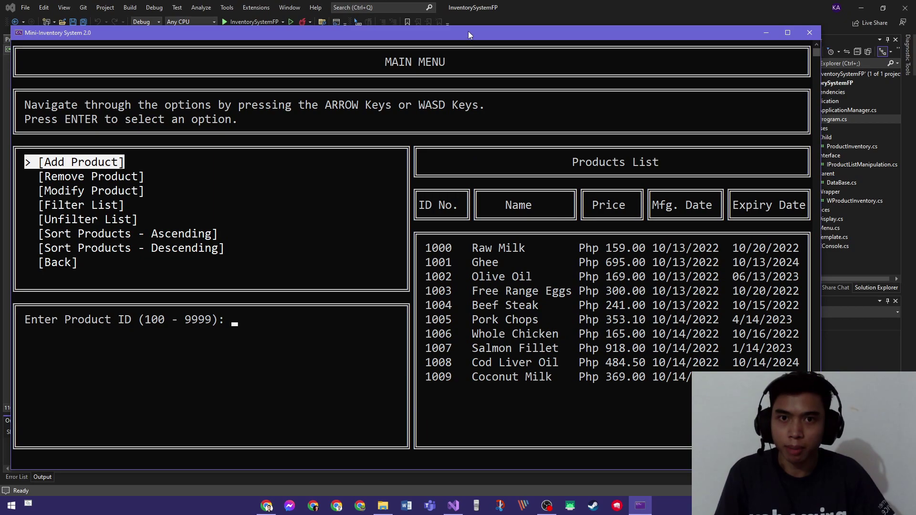
drag(469, 32, 467, 9)
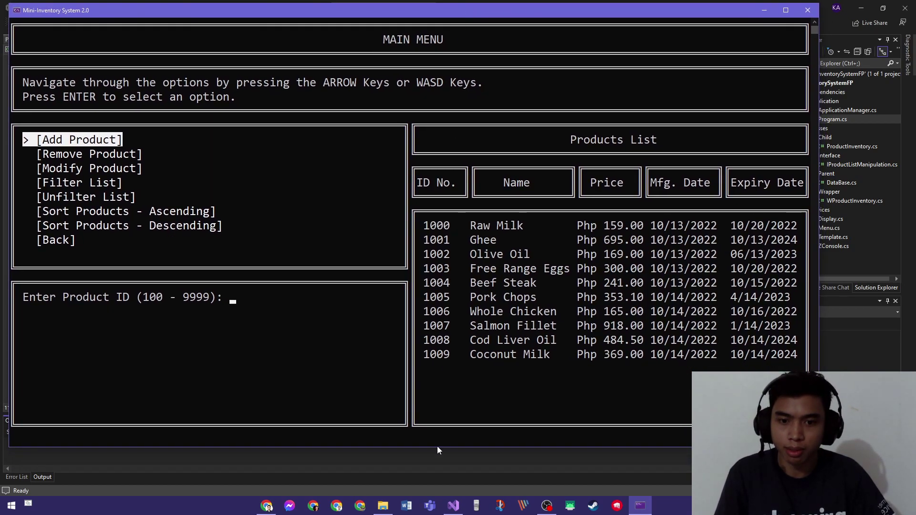
drag(437, 447, 452, 438)
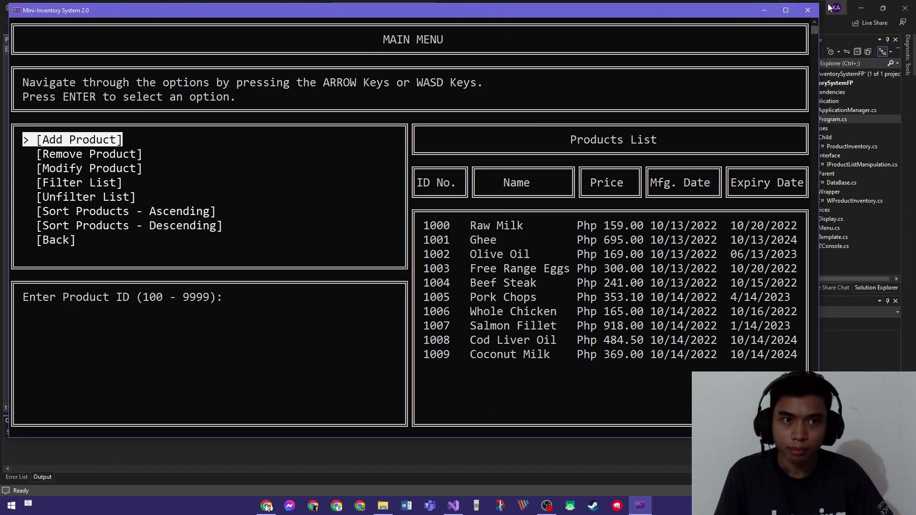
Close and relaunch the inventory app, nudging its window toward the top-left
click(808, 10)
click(291, 25)
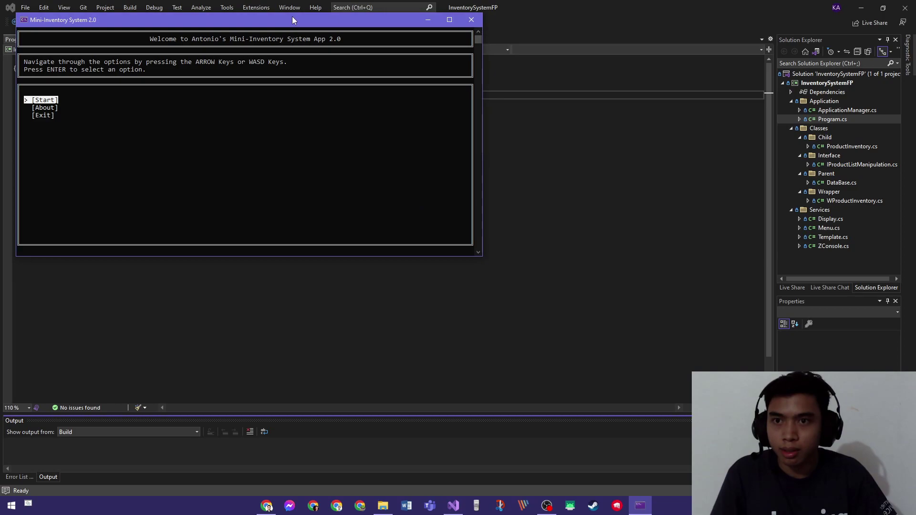
drag(292, 16, 288, 9)
scroll(322, 141, up, 2)
scroll(330, 148, up, 2)
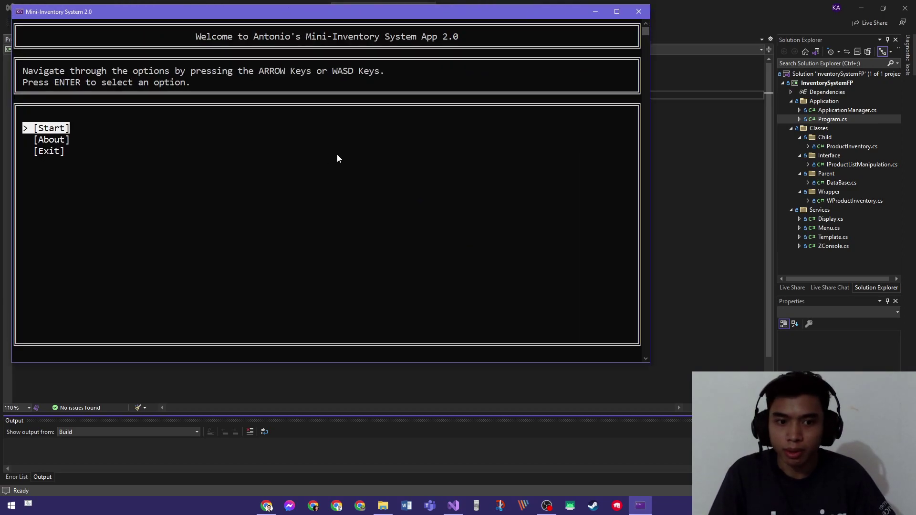
scroll(337, 154, up, 2)
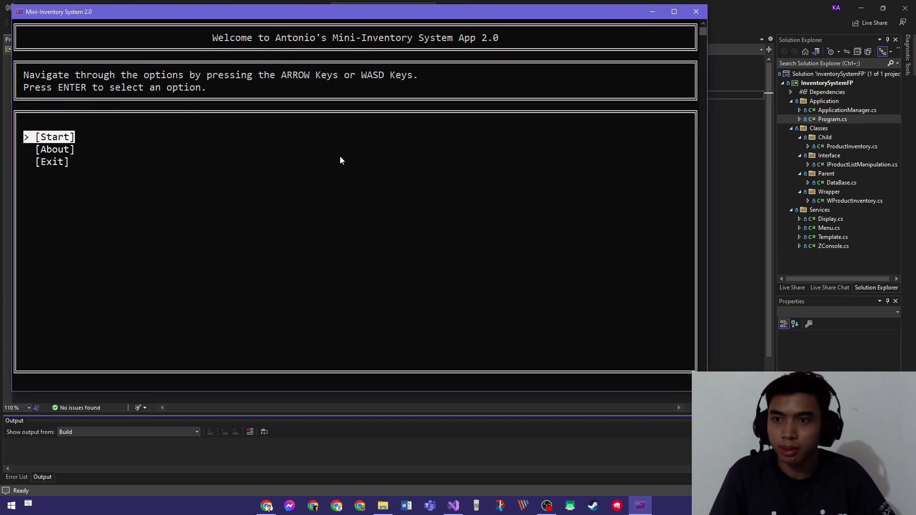
From the main menu, start Add Product and enter ID 1010 and name Cheese
key(Return)
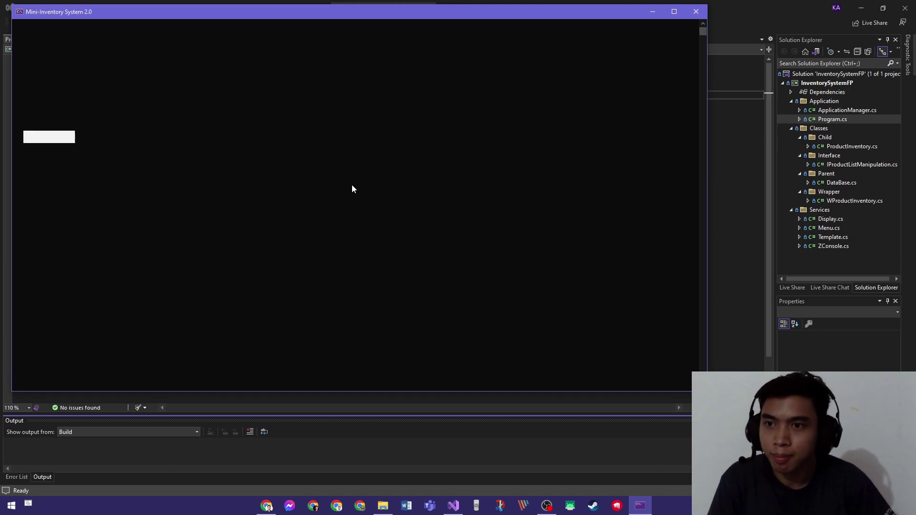
key(Return)
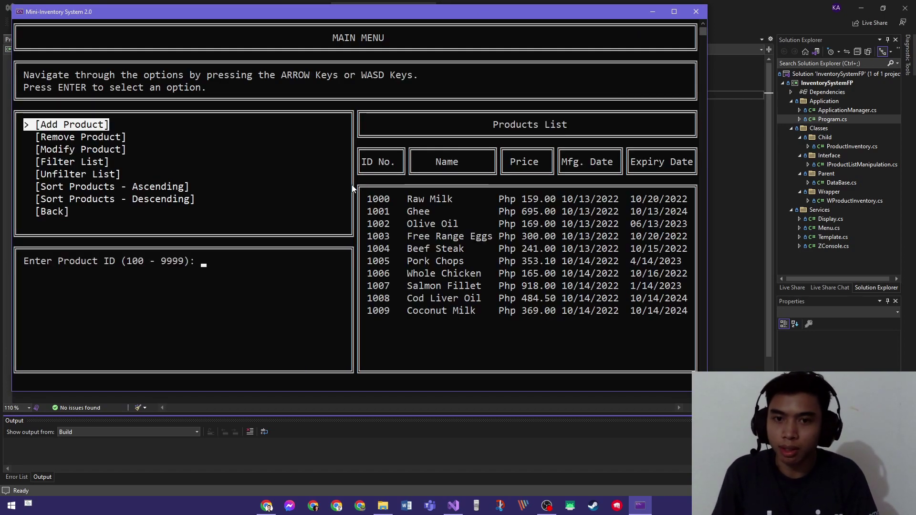
text(10010)
key(Return)
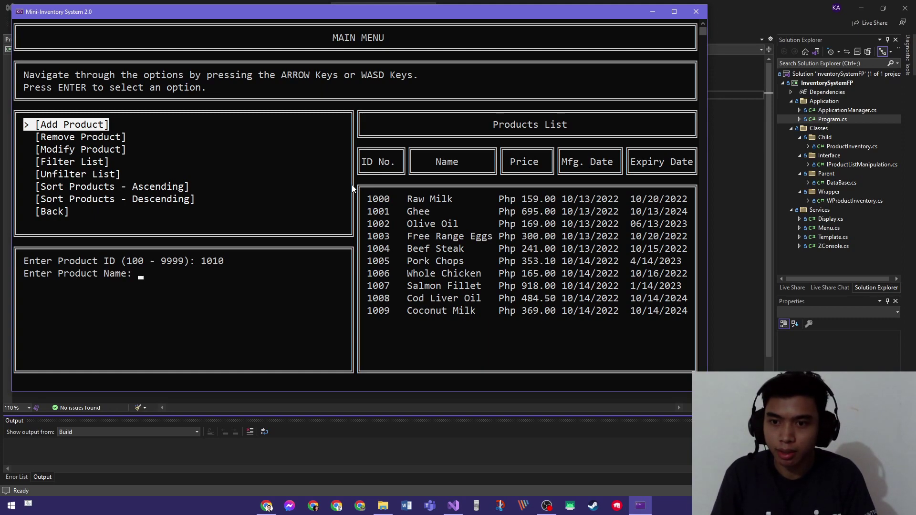
text(Cheese)
key(Return)
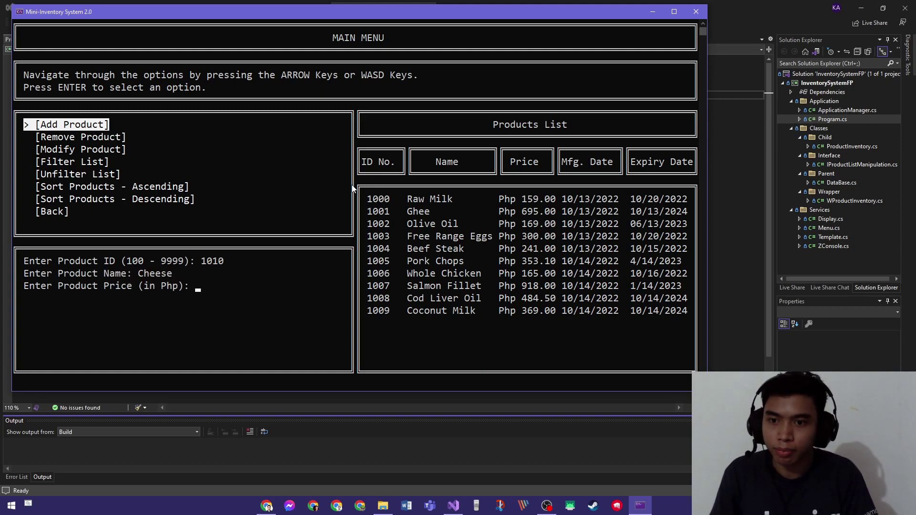
text(99.)
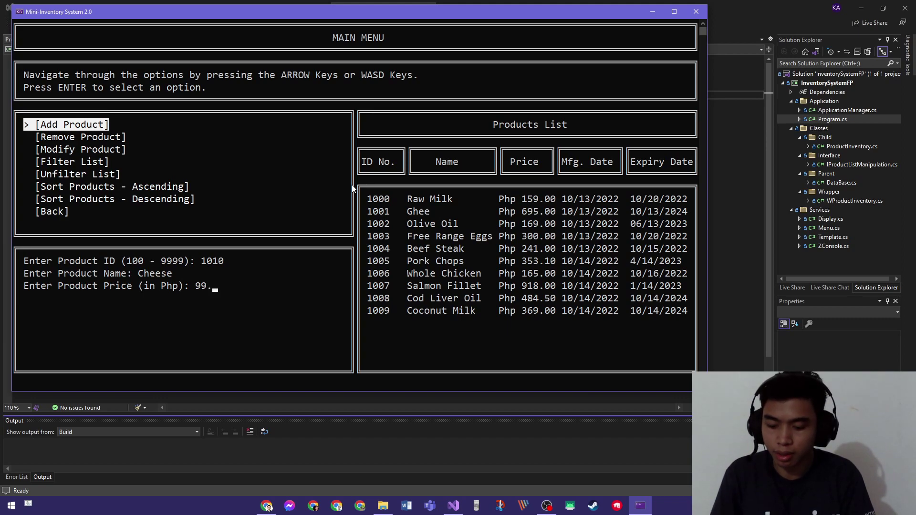
text(755)
Enter price 99.755, dates 10/14/2022 and 10/21/2022, then return to the menu
key(Return)
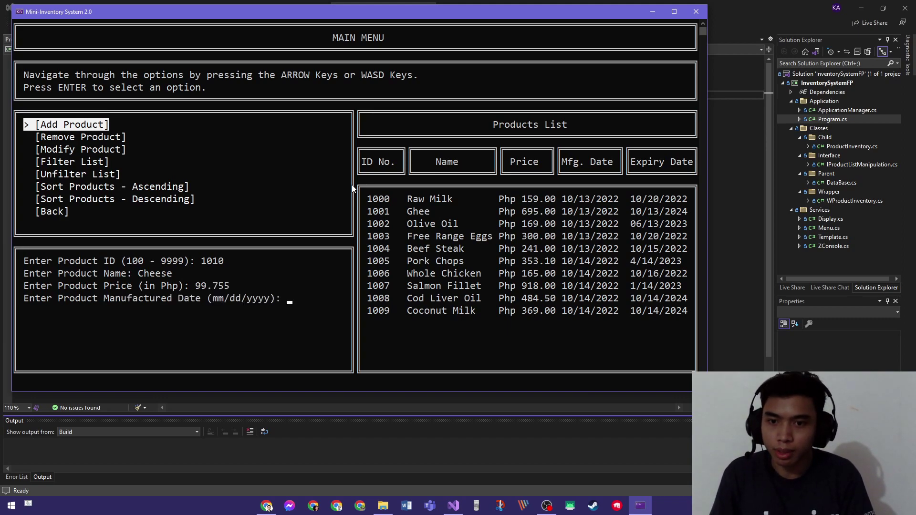
text(10 15)
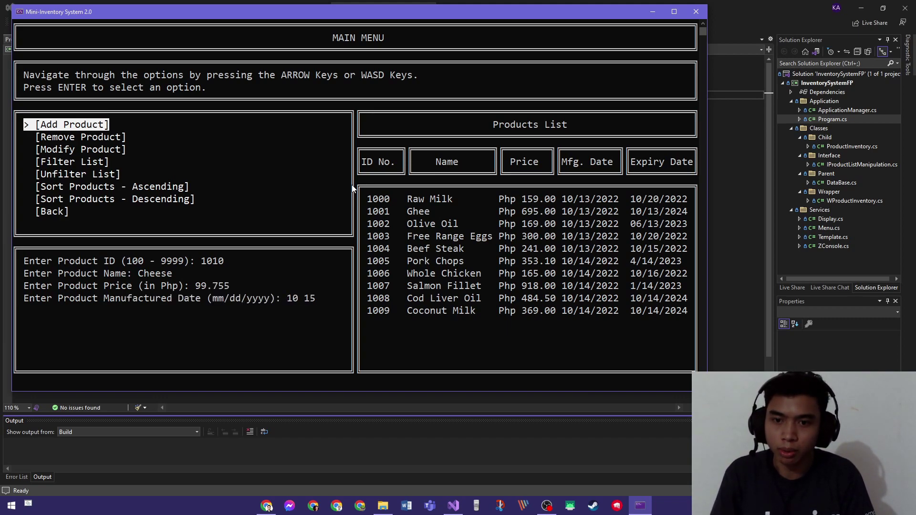
text(4)
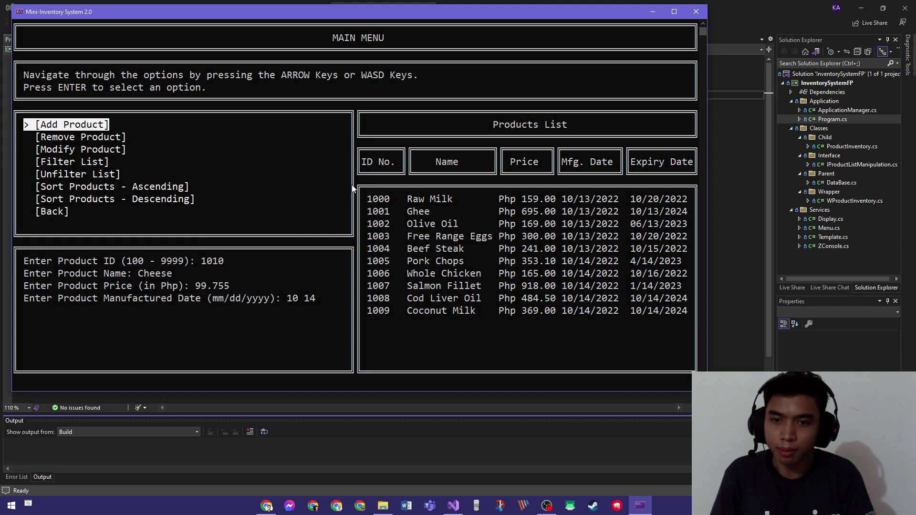
text(.2022)
key(Return)
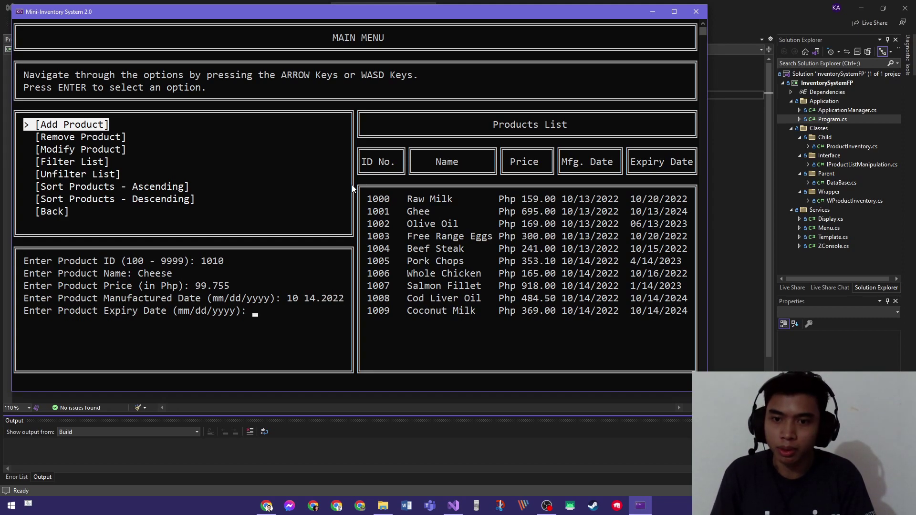
text(10-)
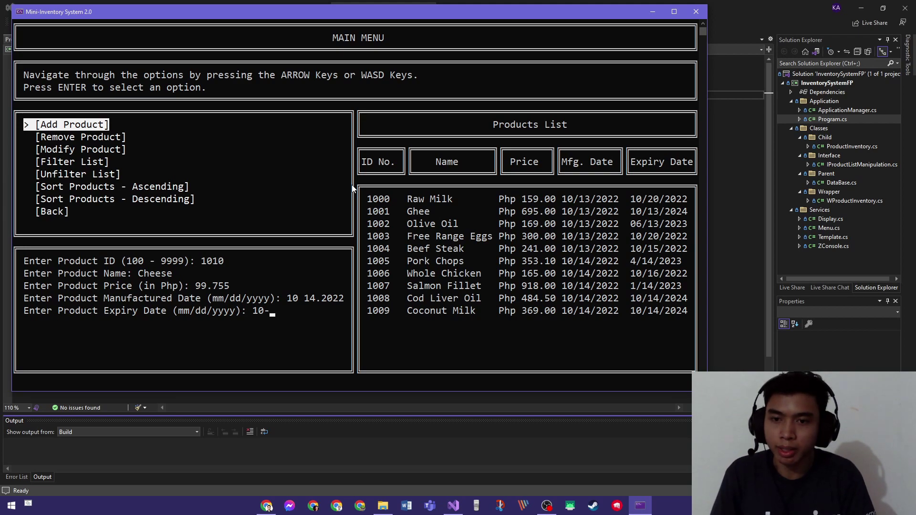
text(21)
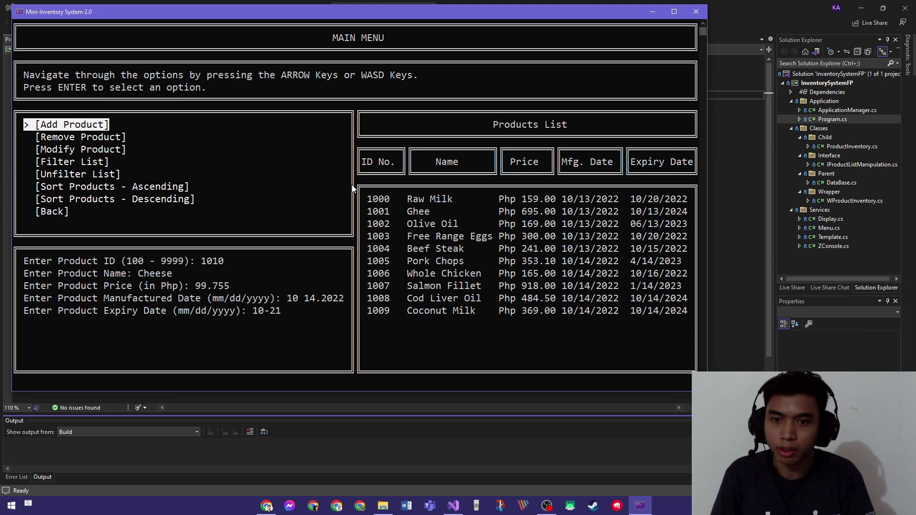
text(-2)
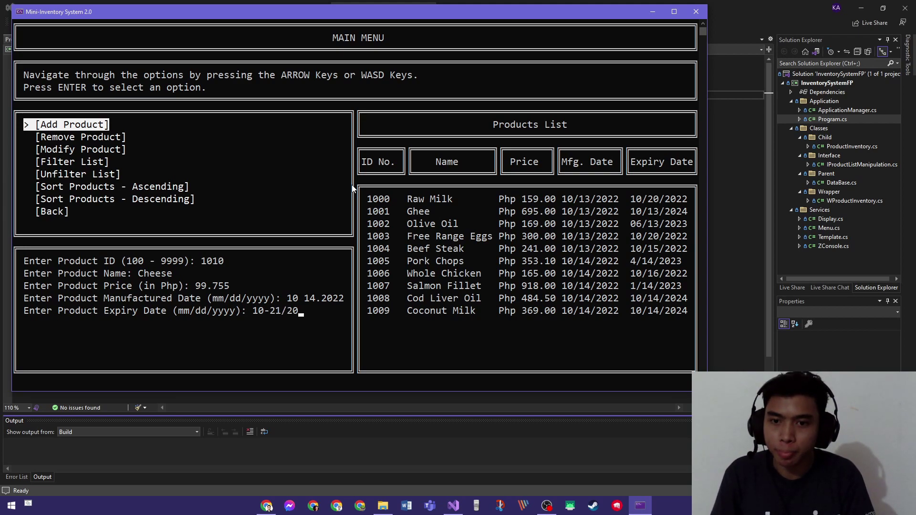
text(022)
key(Return)
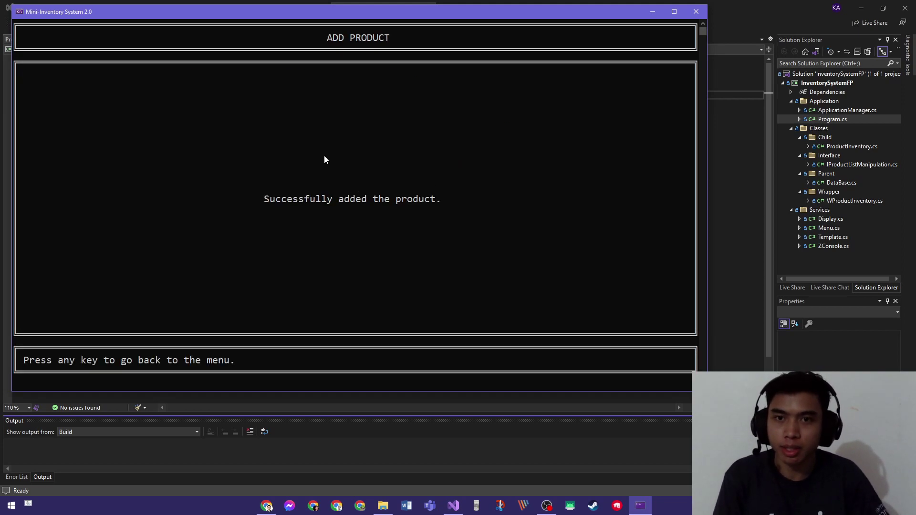
key(Return)
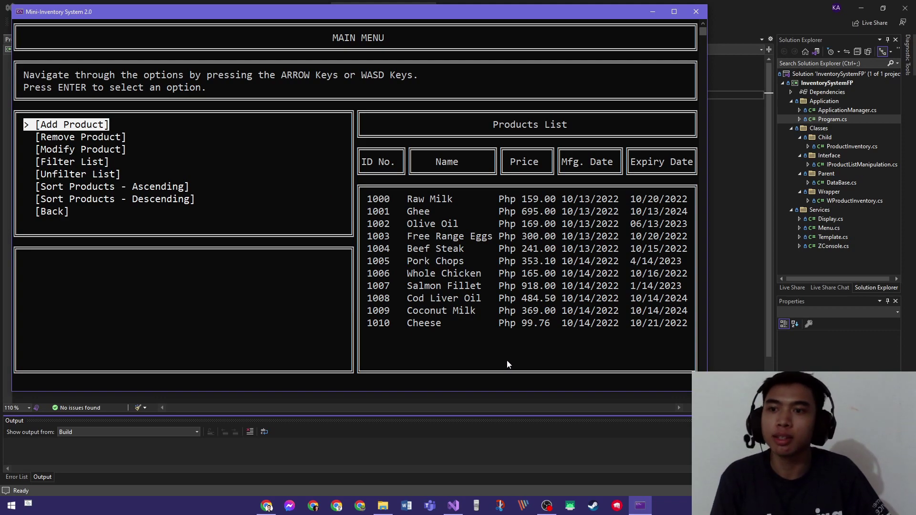
Try removing a product named 'Pork', which fails, and return to the menu
key(Down)
key(Return)
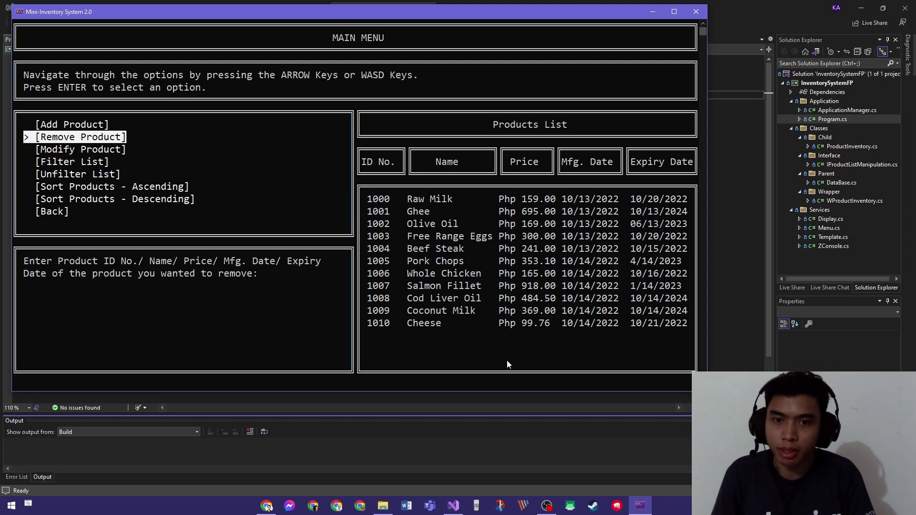
text(Pork)
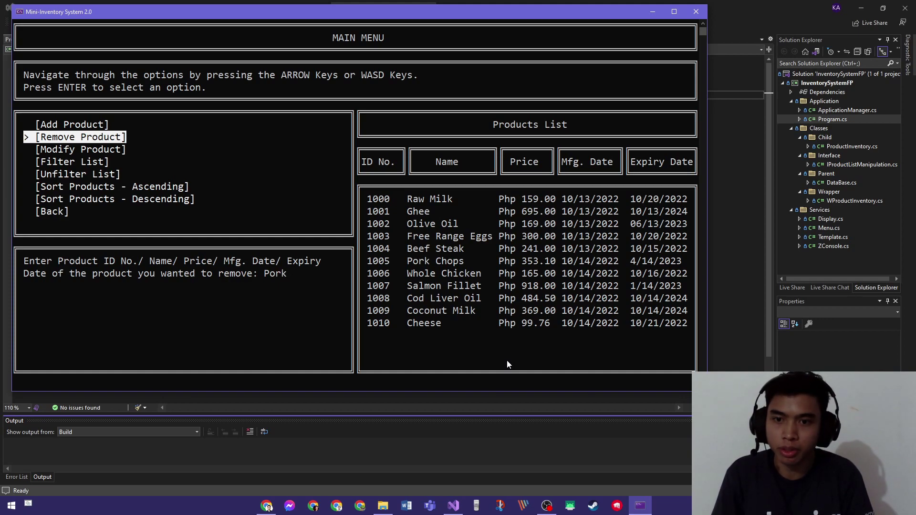
key(Return)
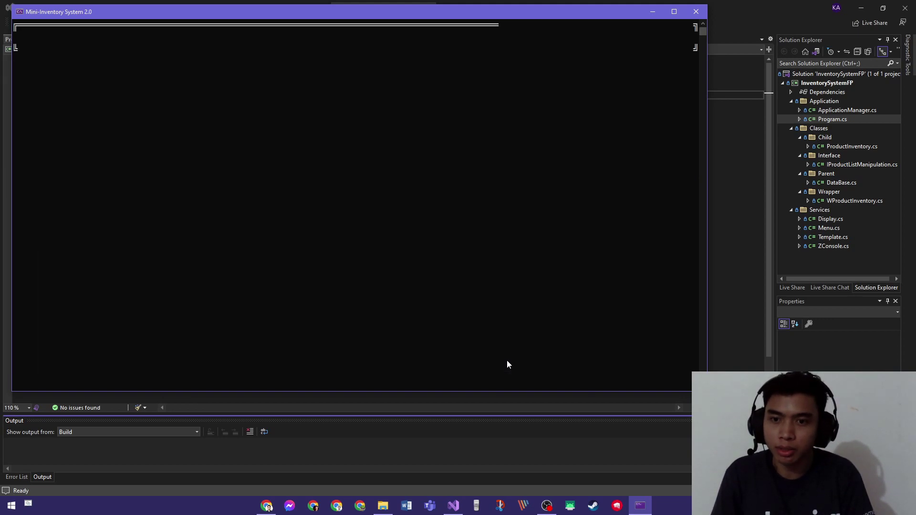
key(Return)
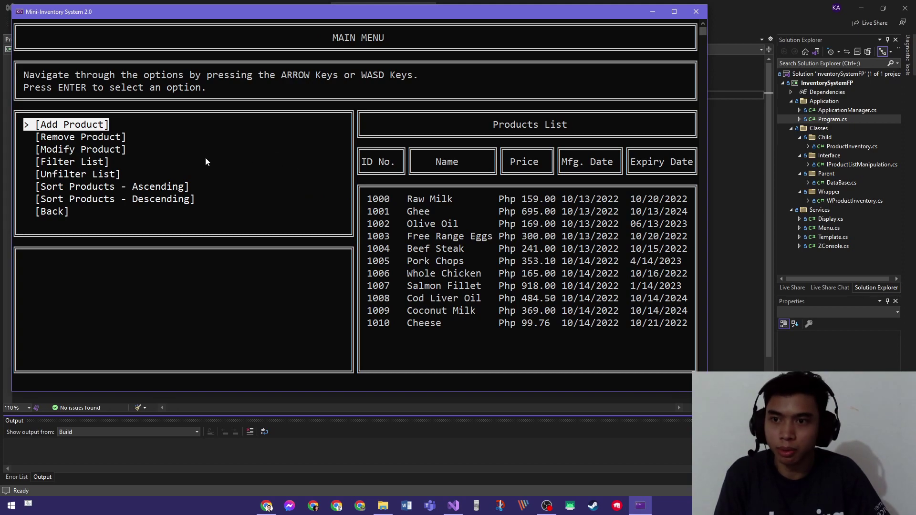
Remove 'Pork Chops' and return to the main menu
key(Down)
key(Return)
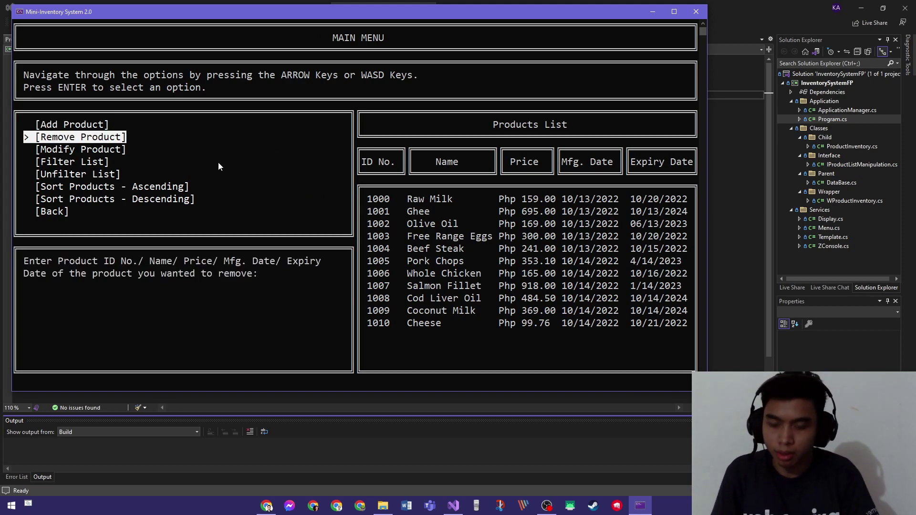
text(Pork Chops)
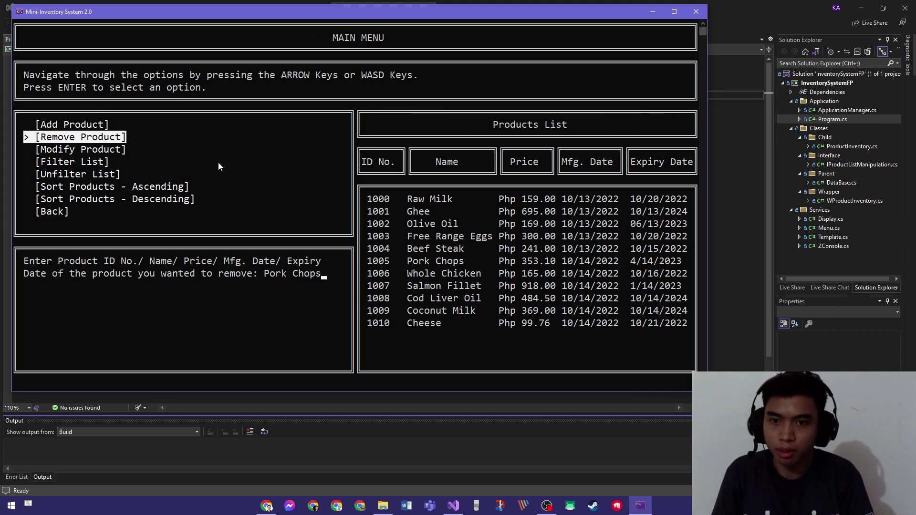
key(Return)
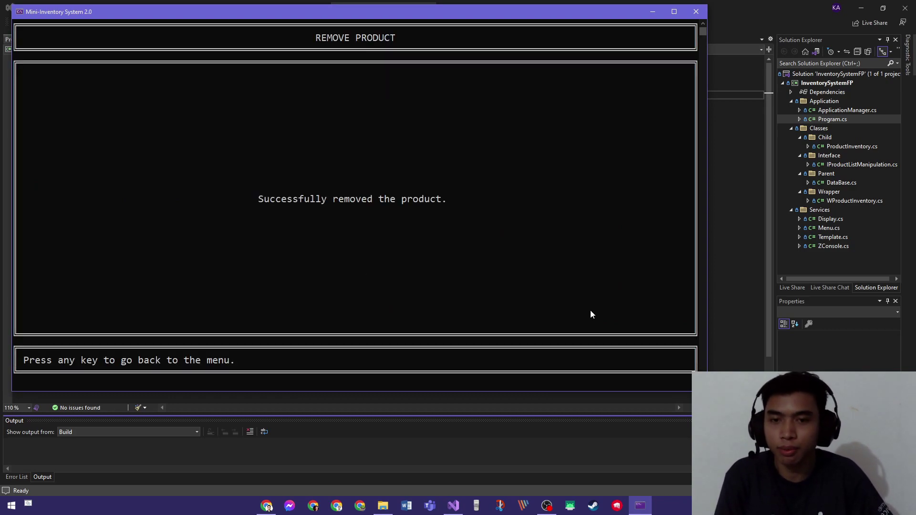
key(Return)
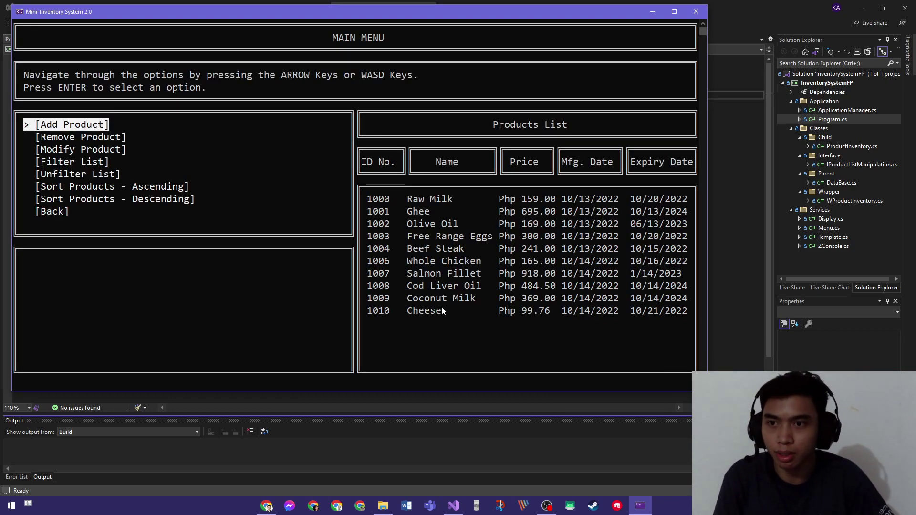
Choose Modify Product and select product 1000
key(Down)
key(Down)
key(Return)
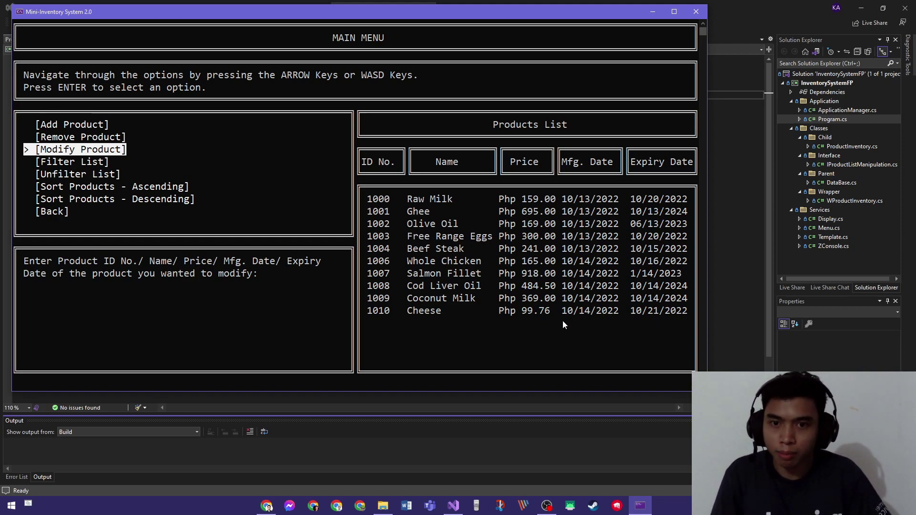
text(1000)
key(Return)
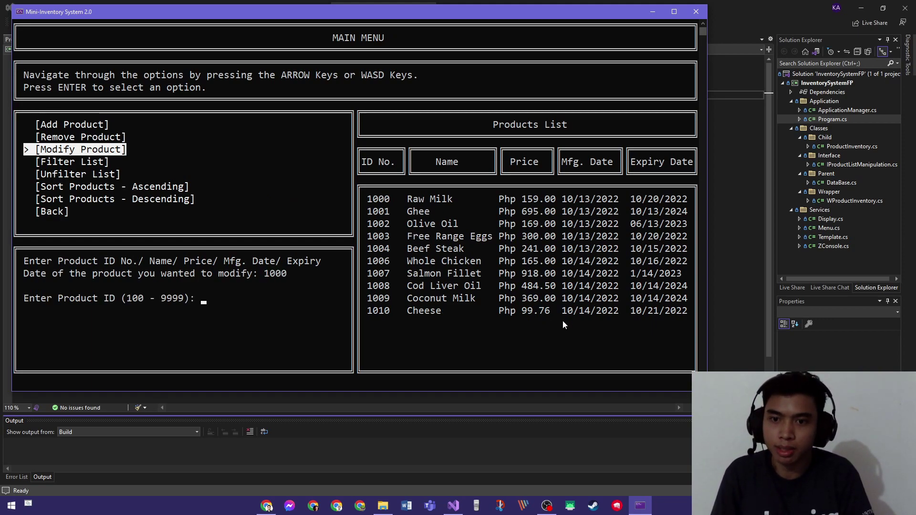
text(1000)
key(Return)
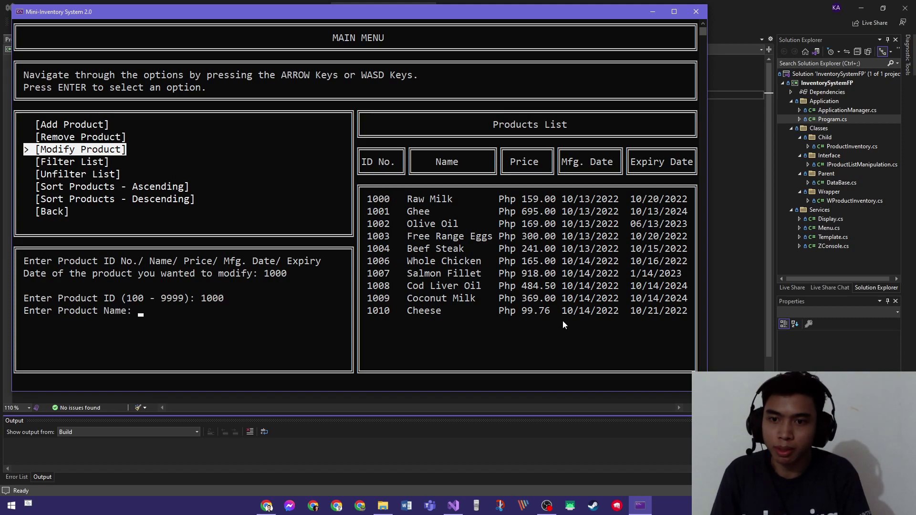
text(Mil)
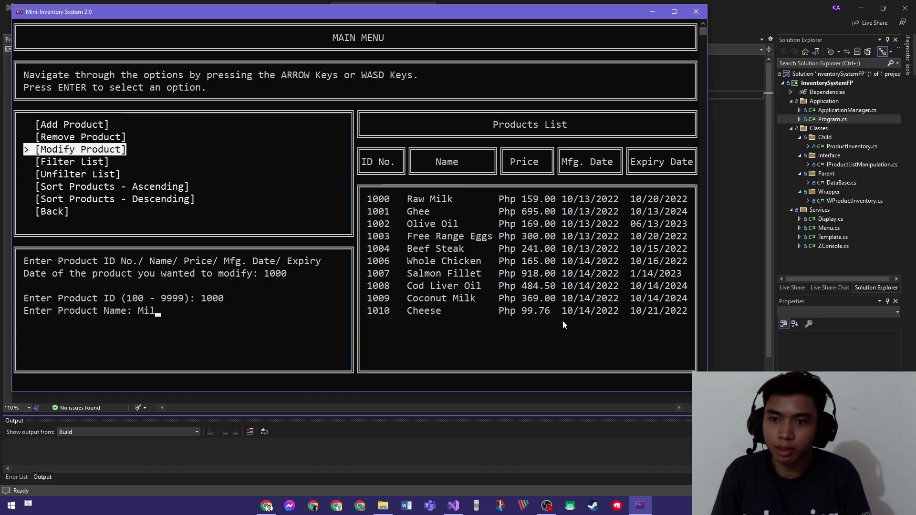
text(k)
Enter name Milk, price 159, dates 10/13/2022 and 10/20/2022, and save
key(Return)
text(1)
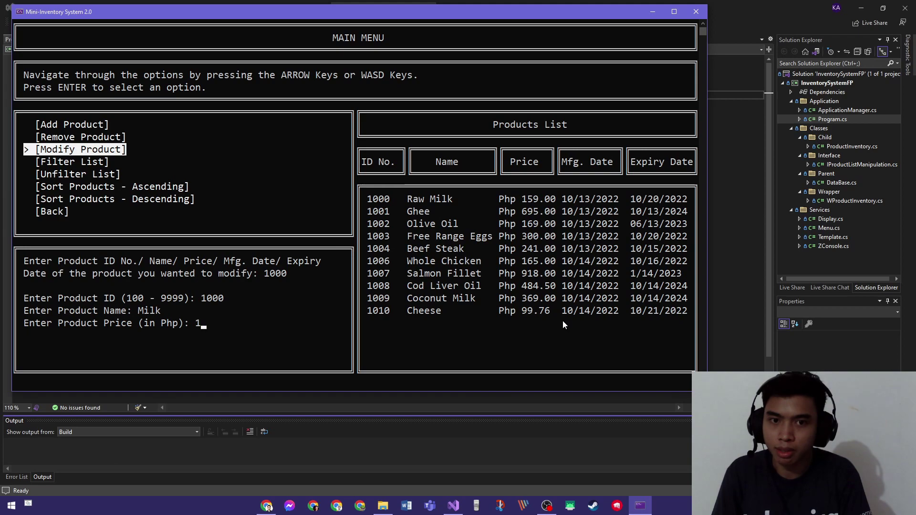
text(59)
key(Return)
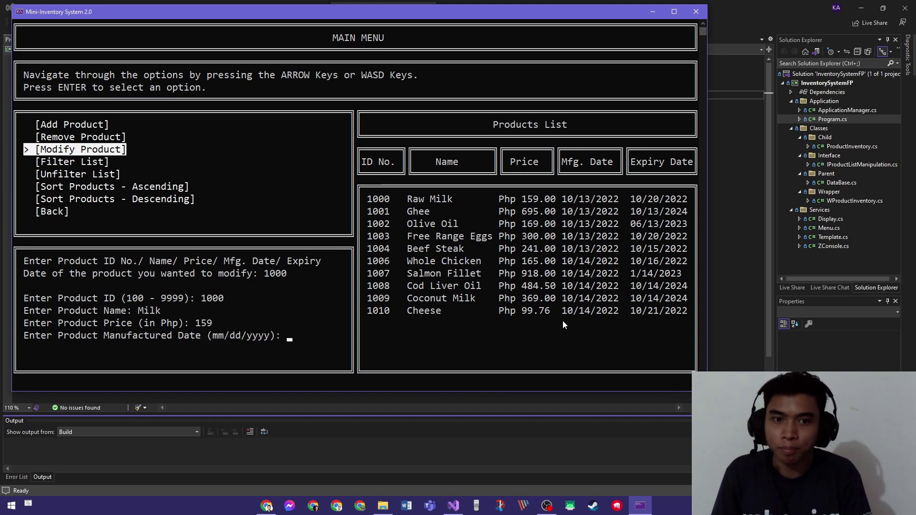
text(10/13/2022)
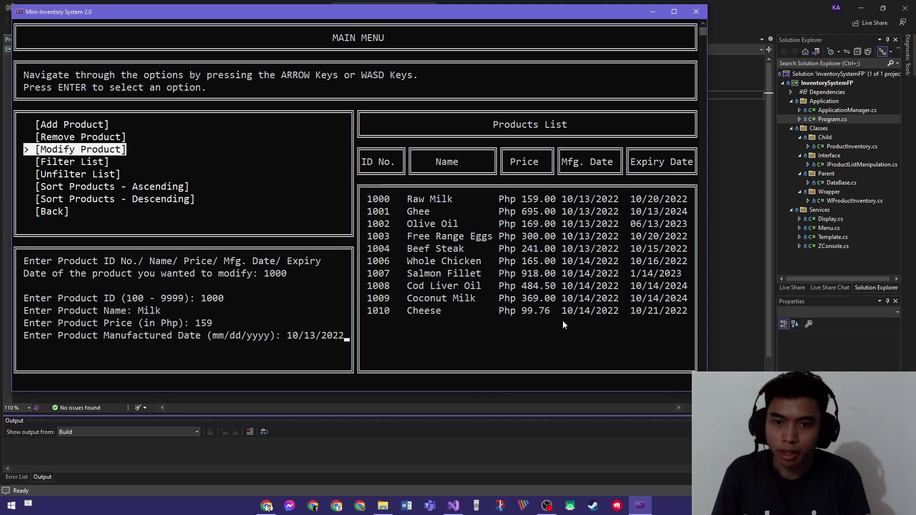
key(Return)
text(10/20)
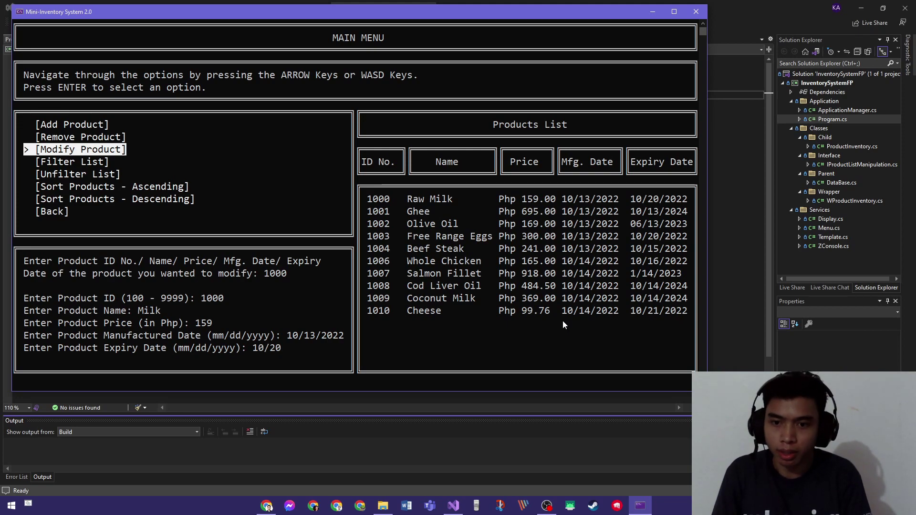
text(/2022)
key(Return)
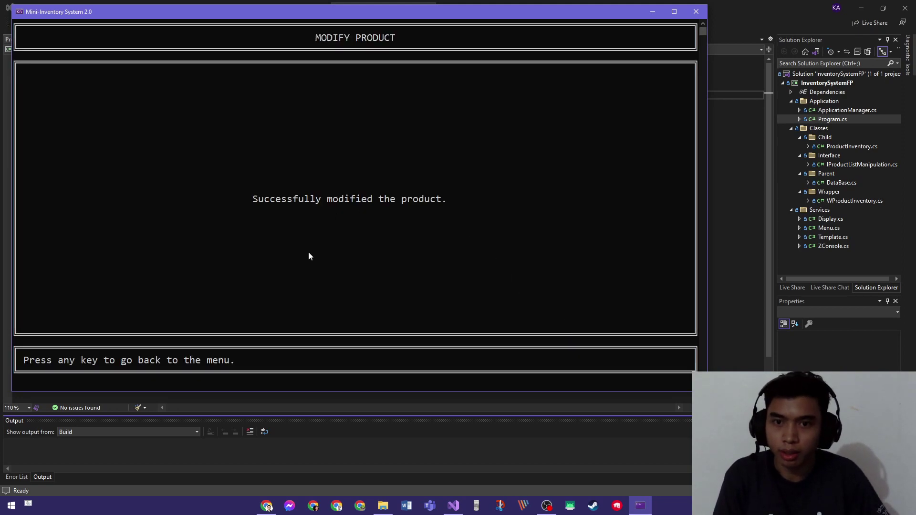
key(Return)
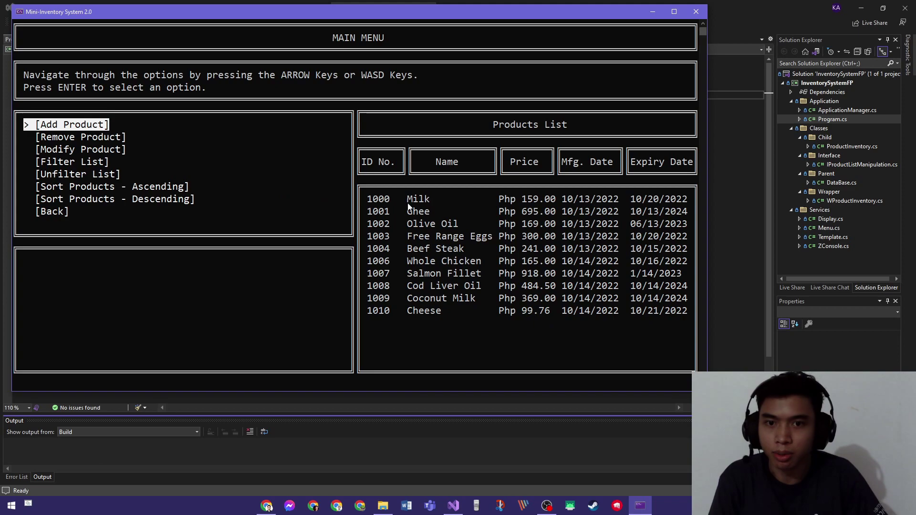
key(Down)
key(Down)
key(Down)
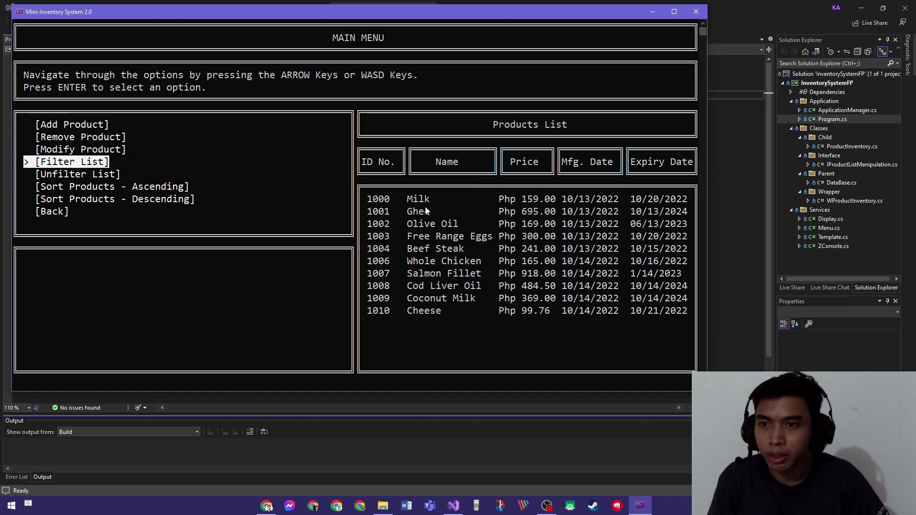
key(Return)
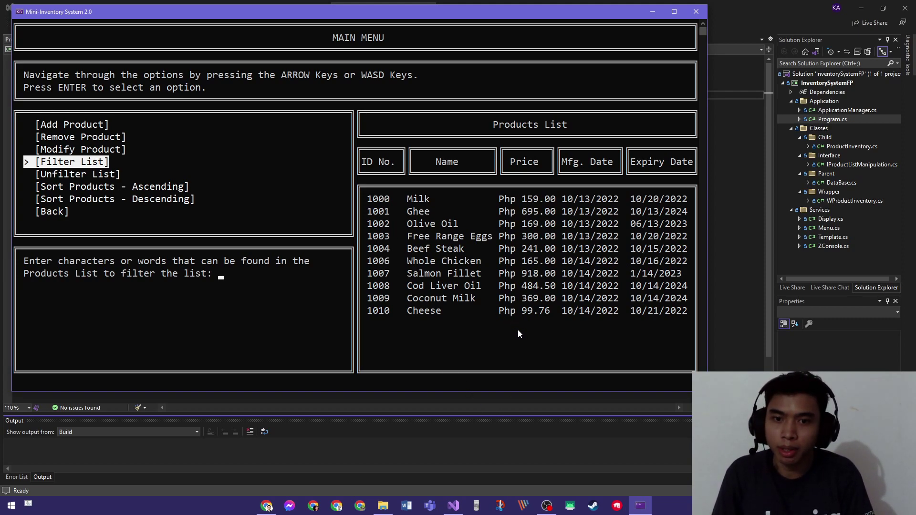
text(wh)
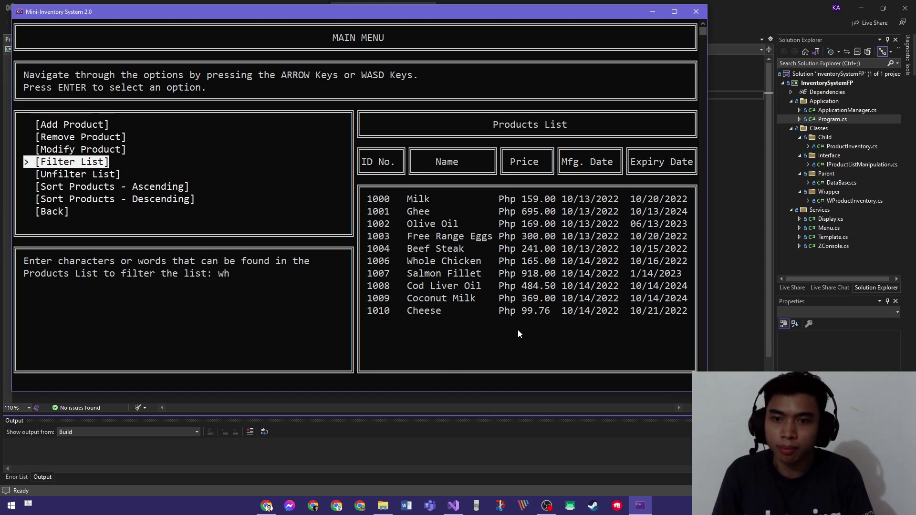
key(Return)
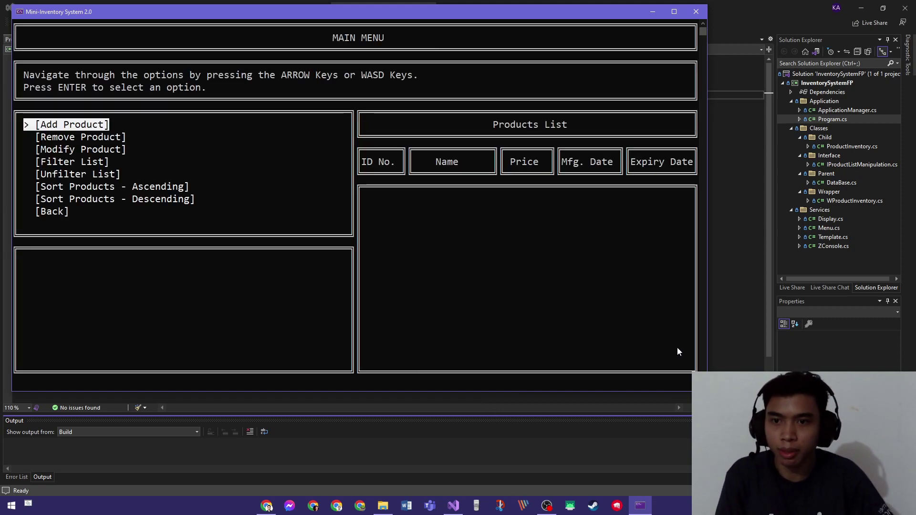
key(Down)
key(Down)
key(Down)
key(Down)
key(Return)
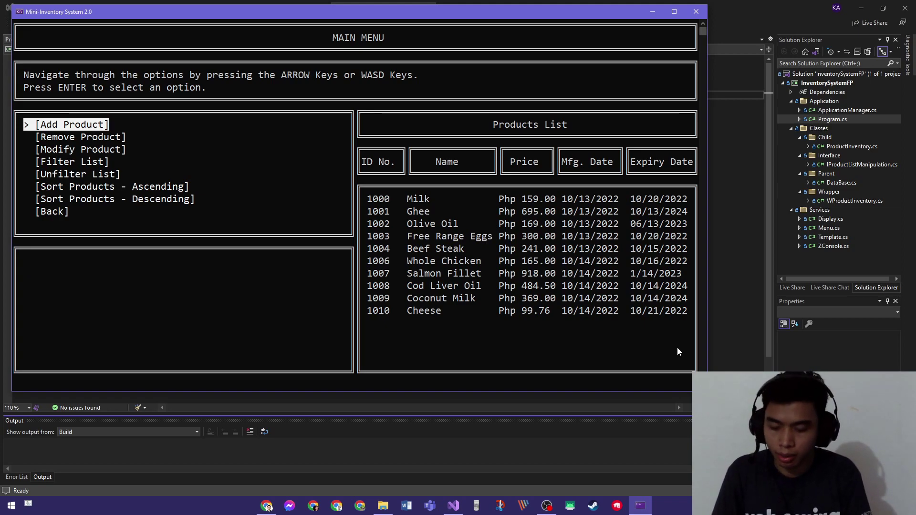
key(Up)
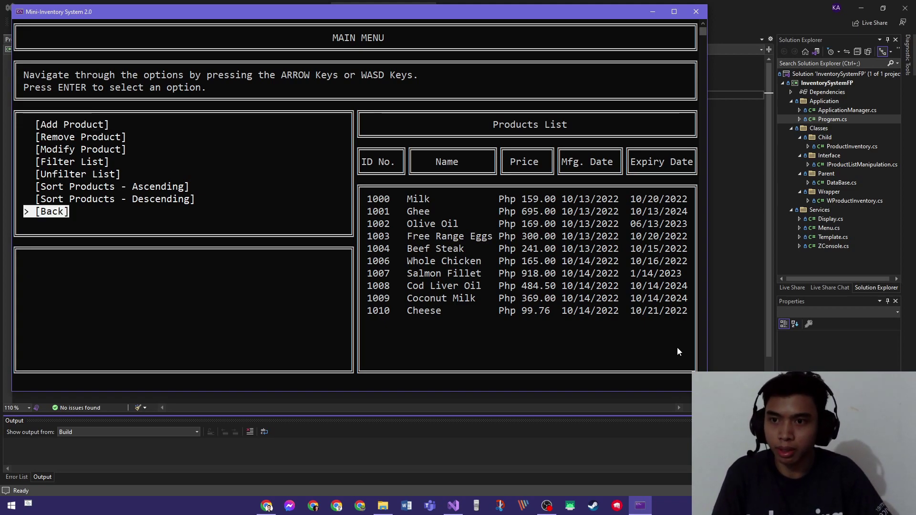
key(Up)
key(Up)
key(Up)
key(Up)
key(Return)
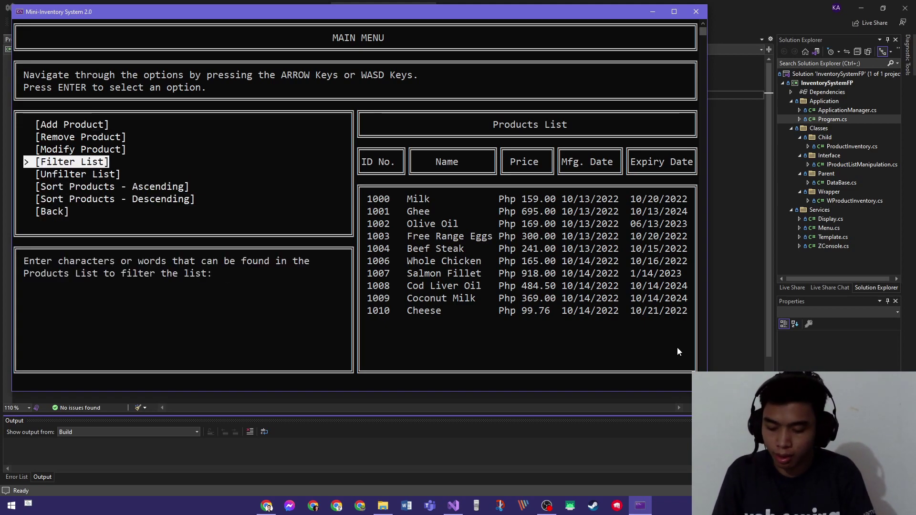
text(wh)
key(Return)
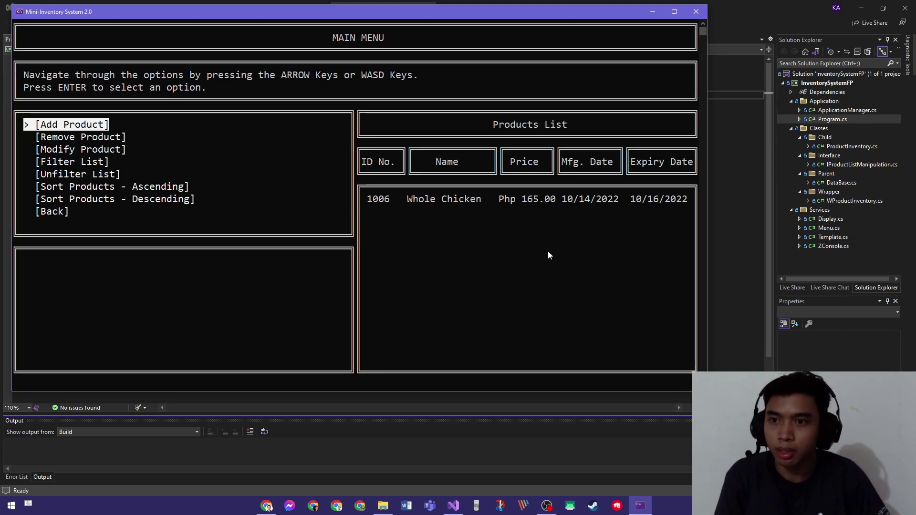
key(Down)
key(Down)
key(Down)
key(Down)
key(Return)
key(Down)
key(Down)
key(Down)
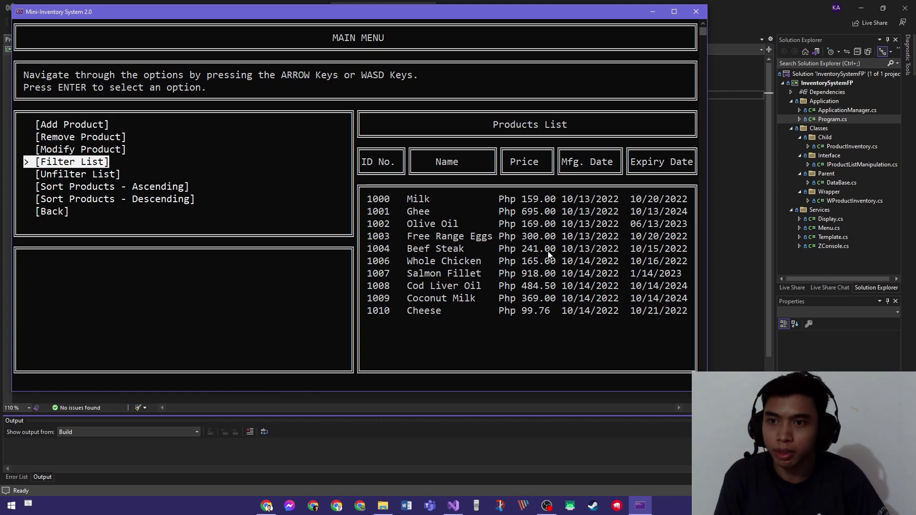
key(Return)
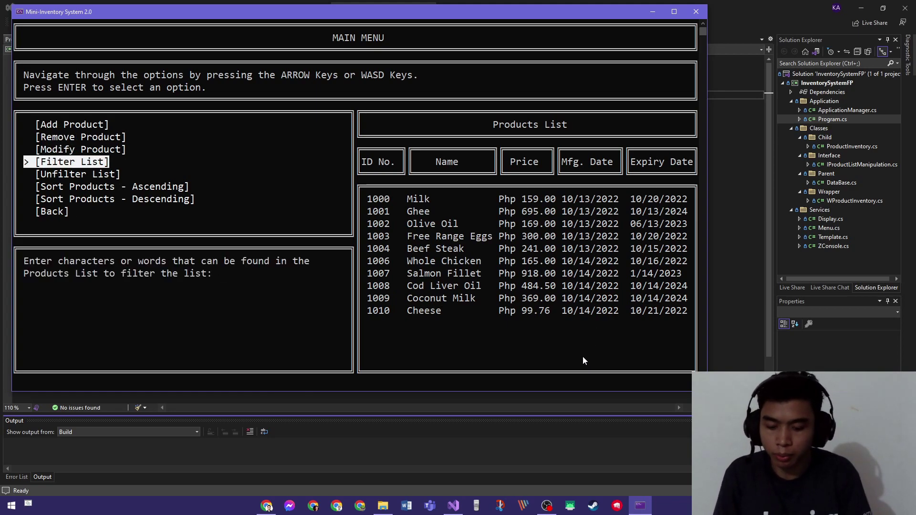
text(10/13)
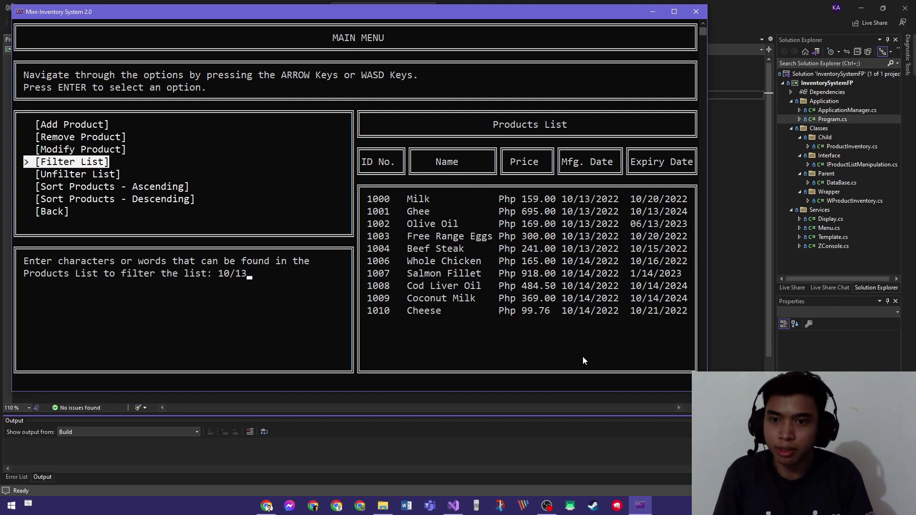
key(Return)
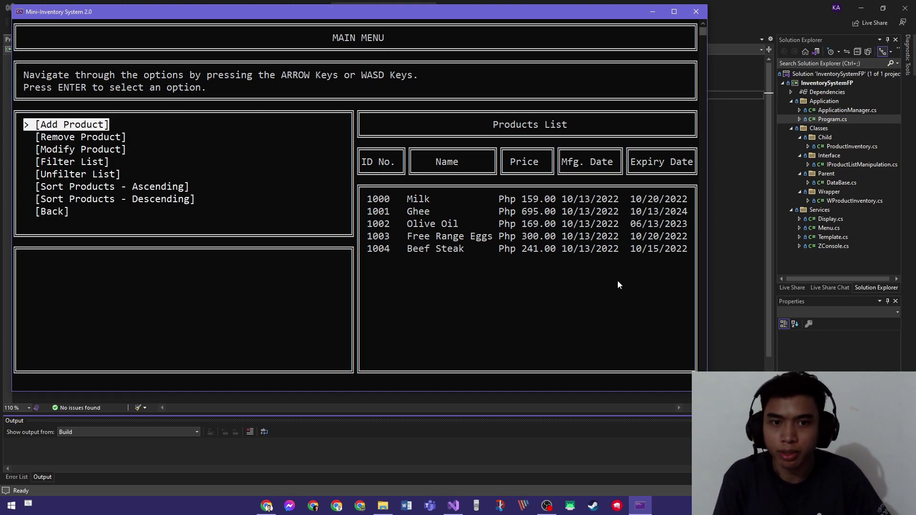
key(Down)
key(Down)
key(Down)
key(Down)
key(Return)
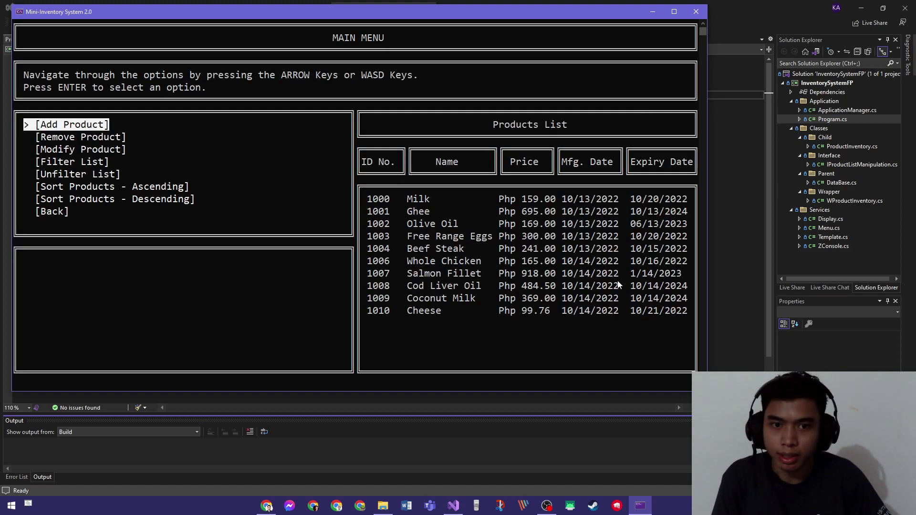
Sort the products ascending by name
key(Down)
key(Down)
key(Down)
key(Down)
key(Return)
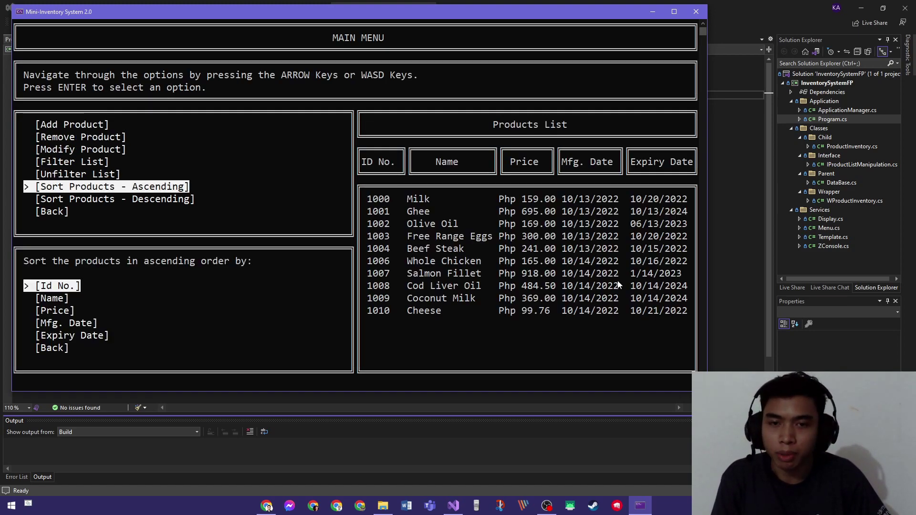
key(Down)
key(Return)
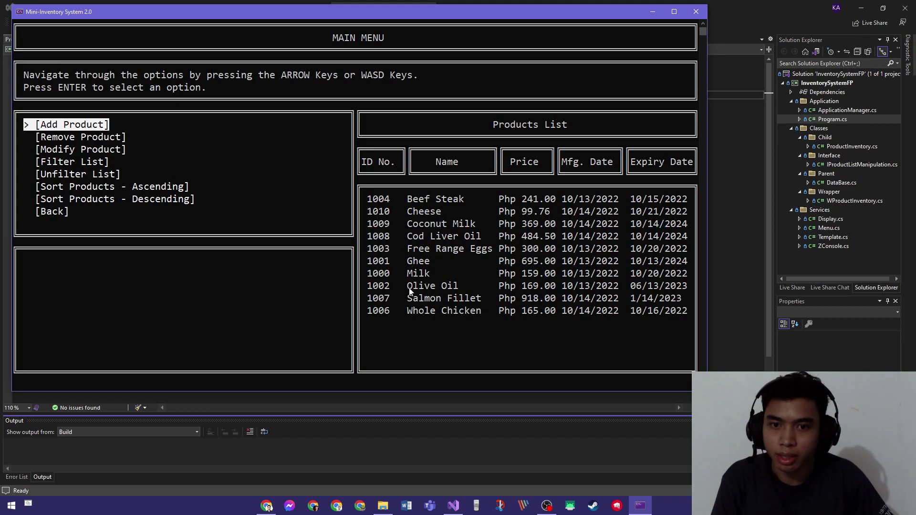
Sort the products descending by manufactured date
key(Down)
key(Down)
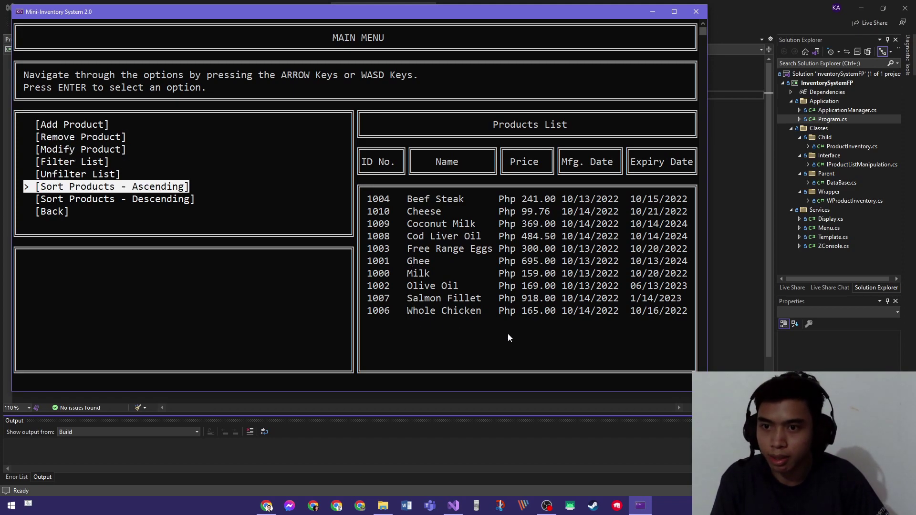
key(Down)
key(Down)
key(Down)
key(Return)
key(Return)
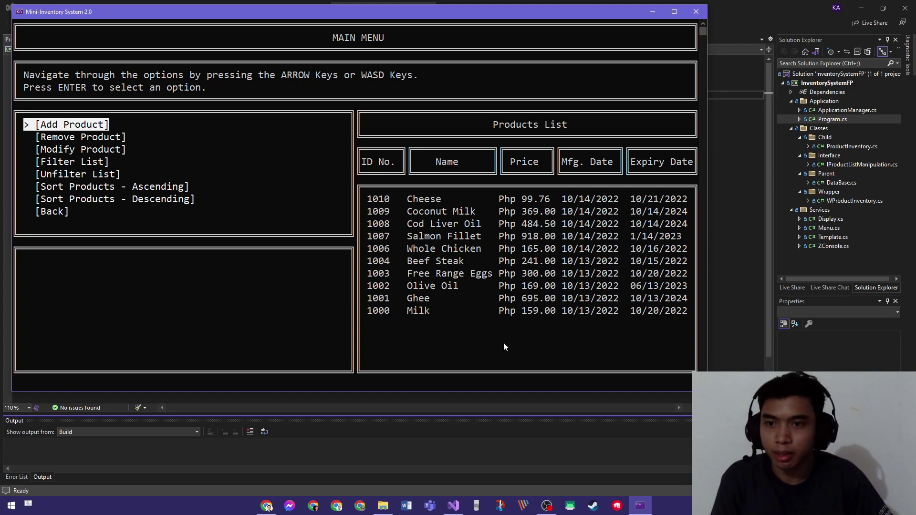
key(Down)
key(Down)
key(Down)
key(Down)
key(Down)
key(Down)
key(Return)
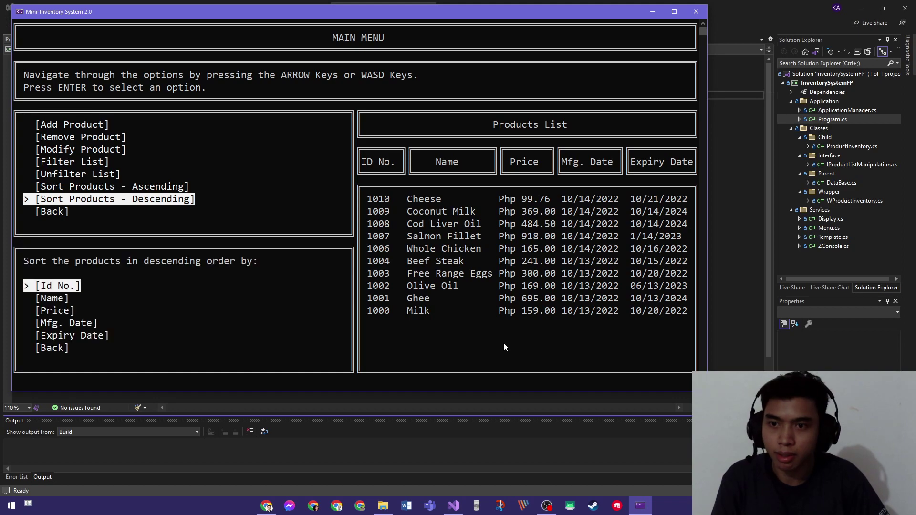
key(Down)
key(Down)
key(Down)
key(Return)
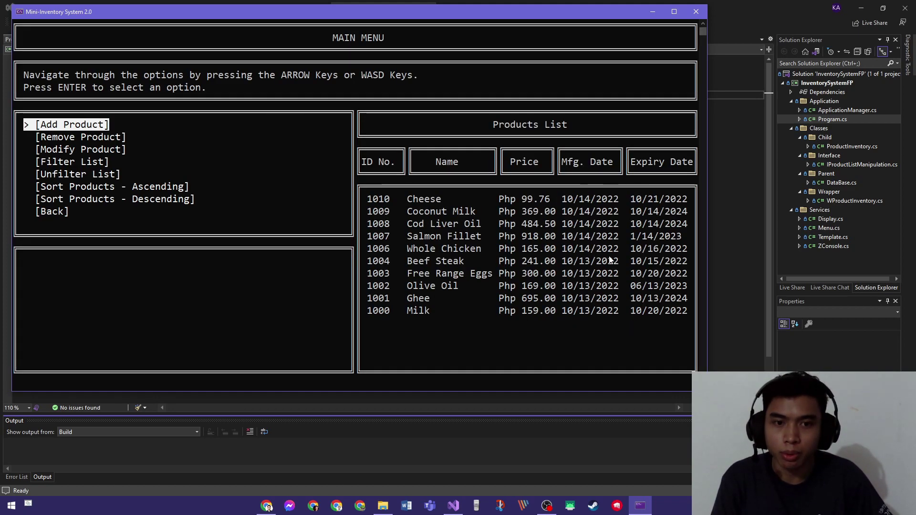
Re-sort the list ascending by expiry date
key(Down)
key(Down)
key(Down)
key(Down)
key(Down)
key(Return)
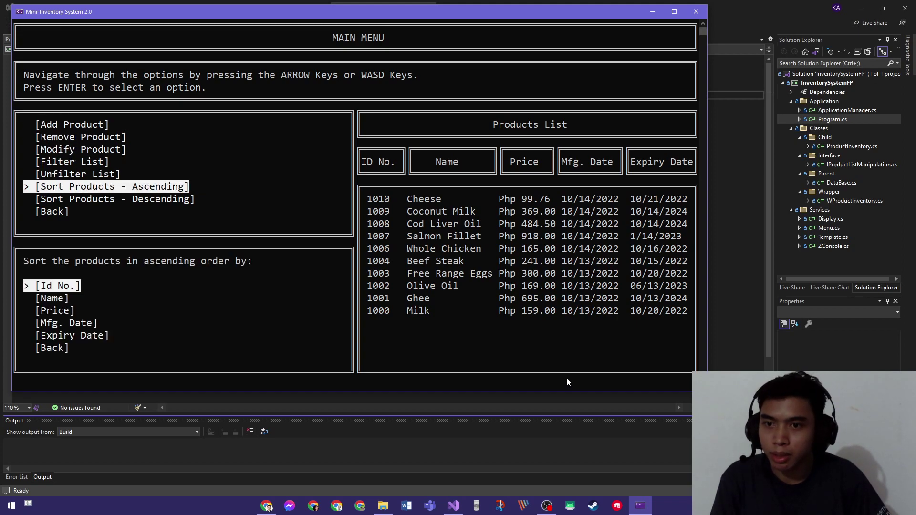
key(Down)
key(Down)
key(Down)
key(Down)
key(Return)
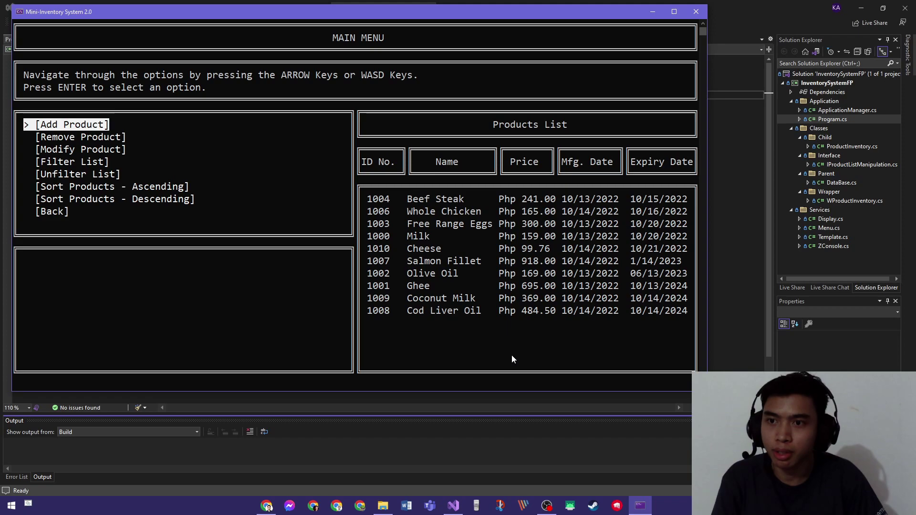
Try adding a product with out-of-range ID 99 and dismiss the error
key(Return)
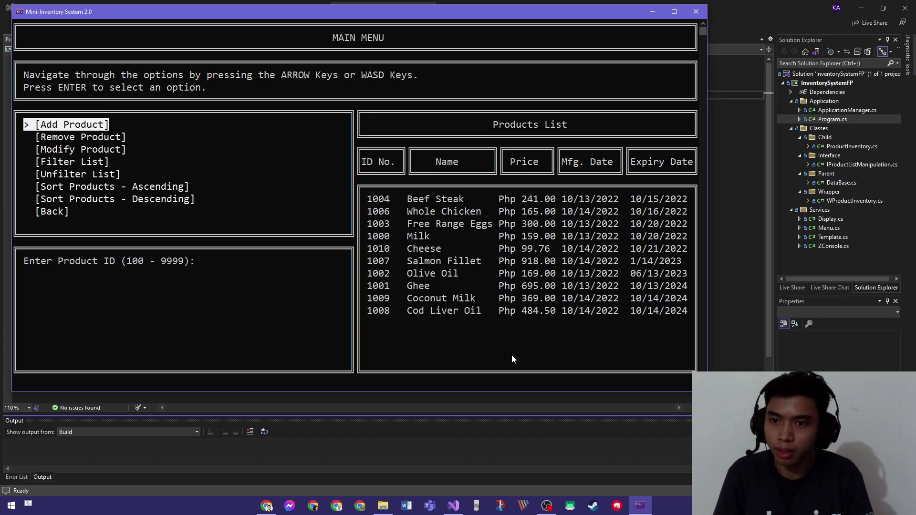
text(99)
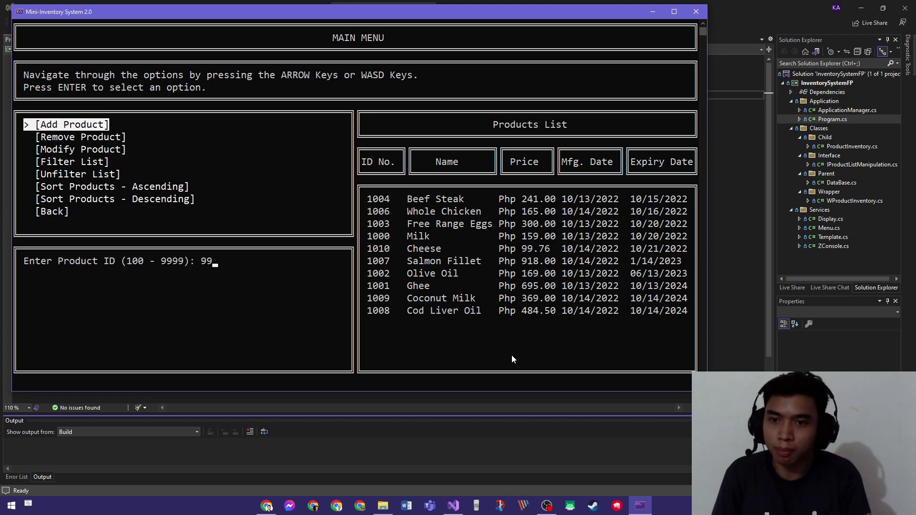
key(Return)
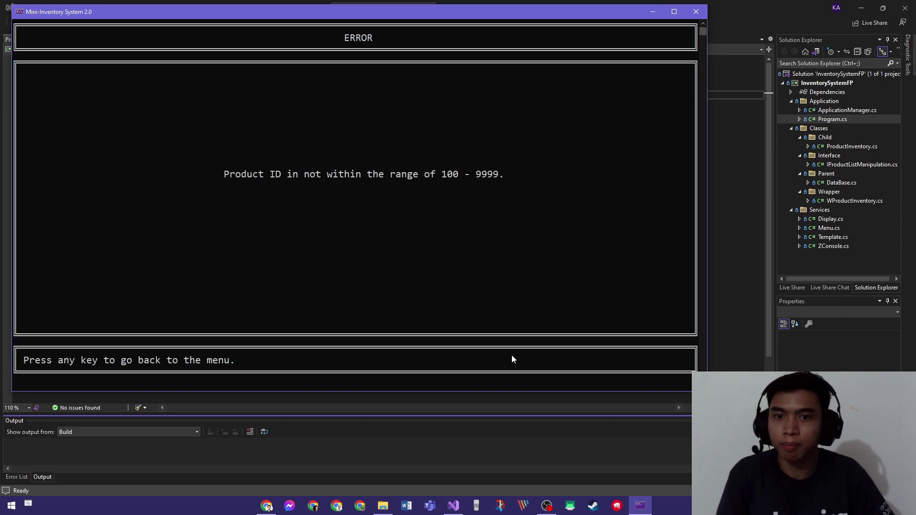
key(Return)
key(Return)
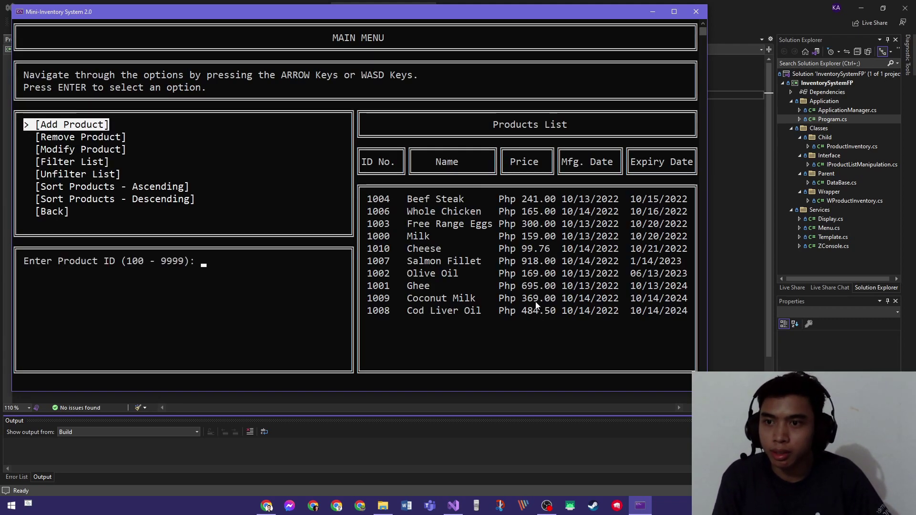
text(1000)
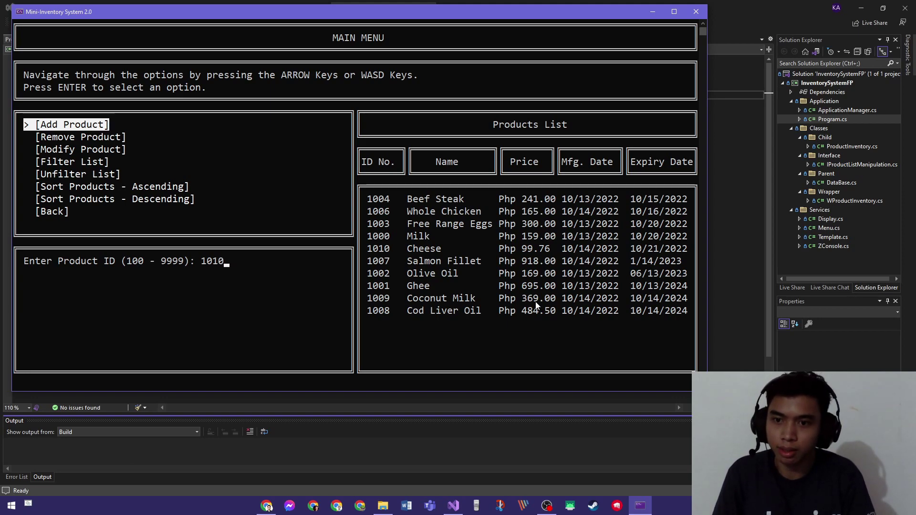
Retry with ID 1011, name 123123 and an invalid price, then dismiss the format error
key(BackSpace)
text(1)
key(Return)
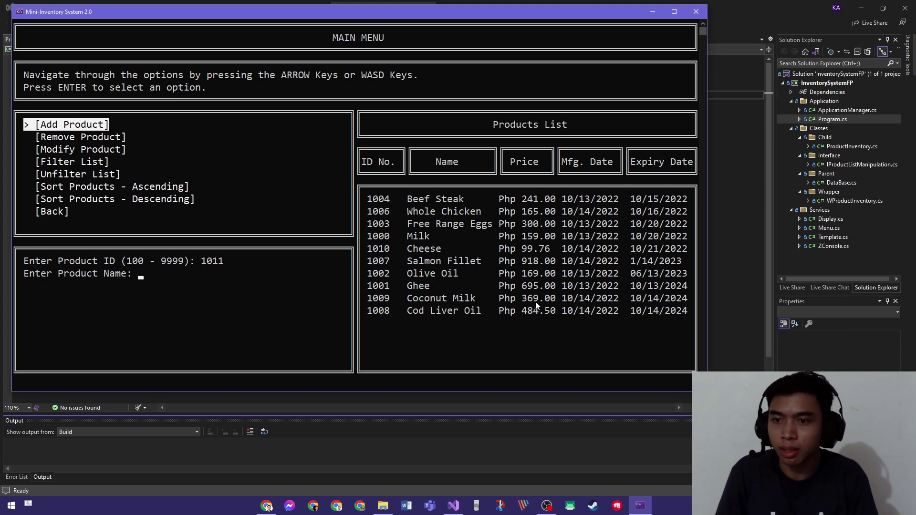
text(123123)
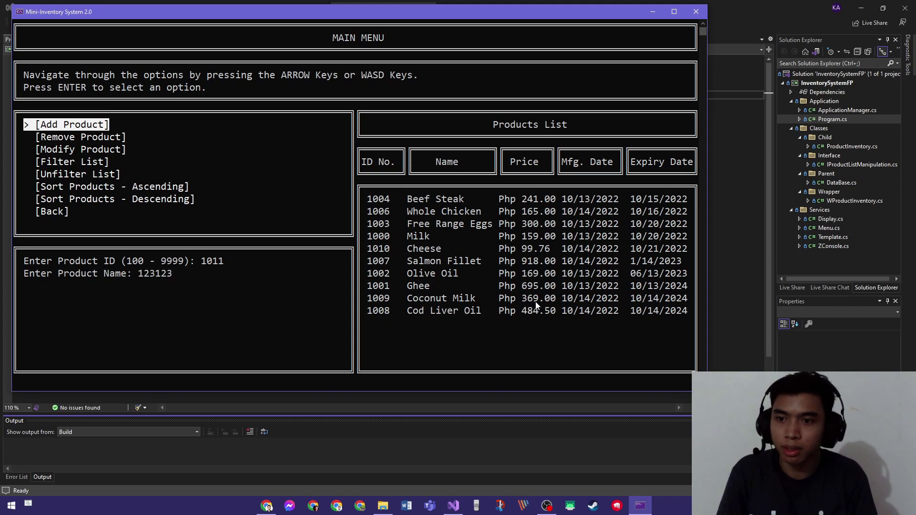
key(Return)
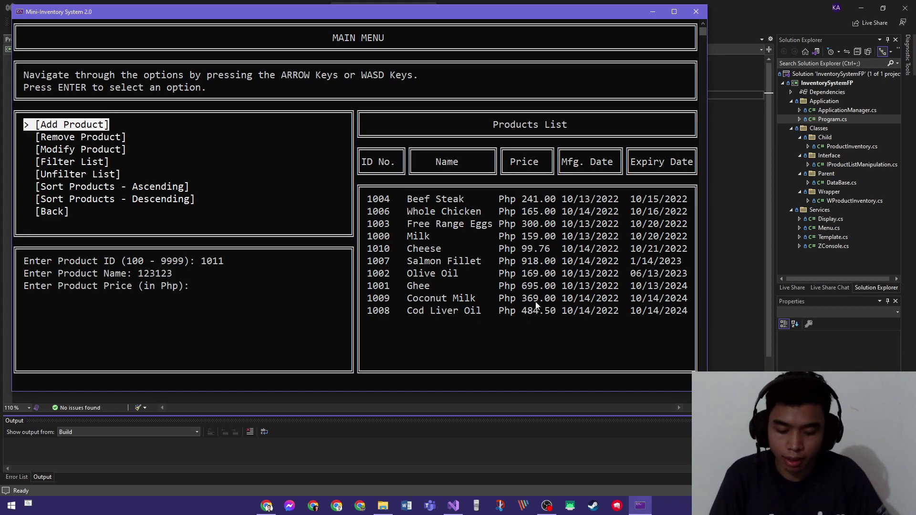
key(Return)
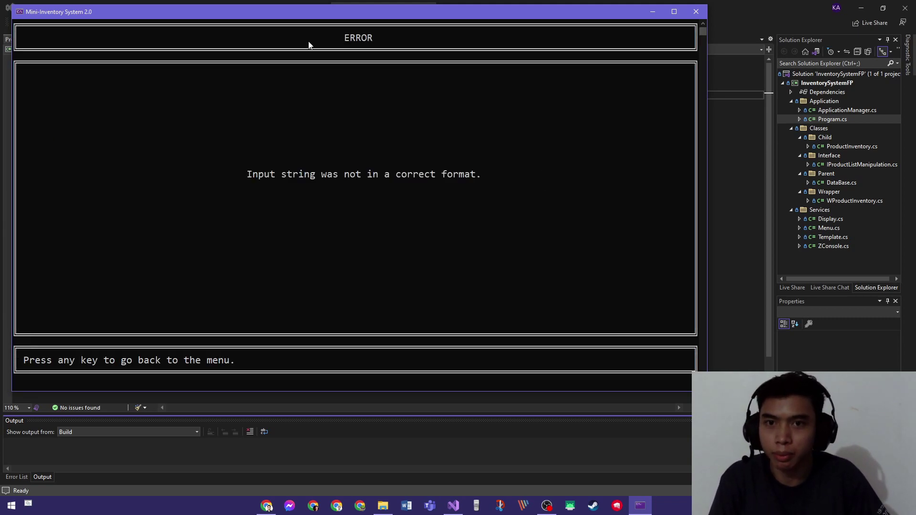
key(Return)
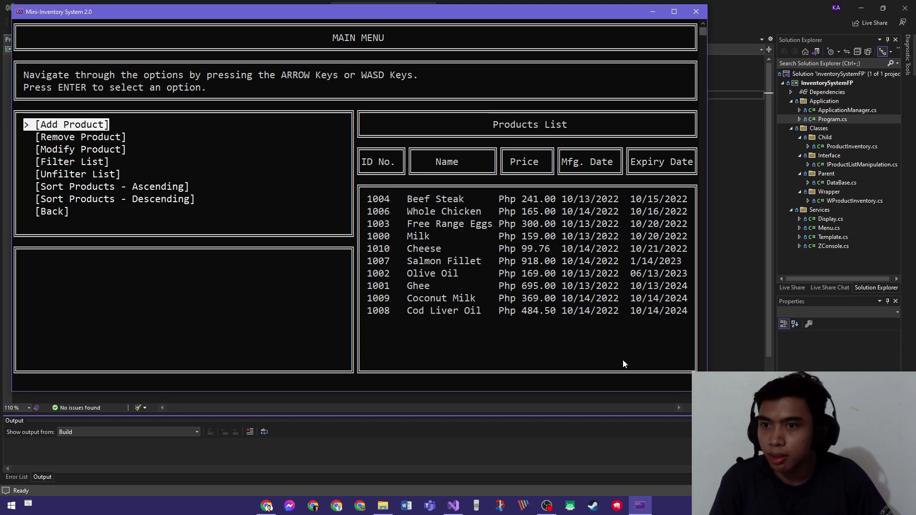
Add product 1011, Cheese Cake, price 100, with manufacture date 13/10/2022, which triggers a DateTime error
key(Return)
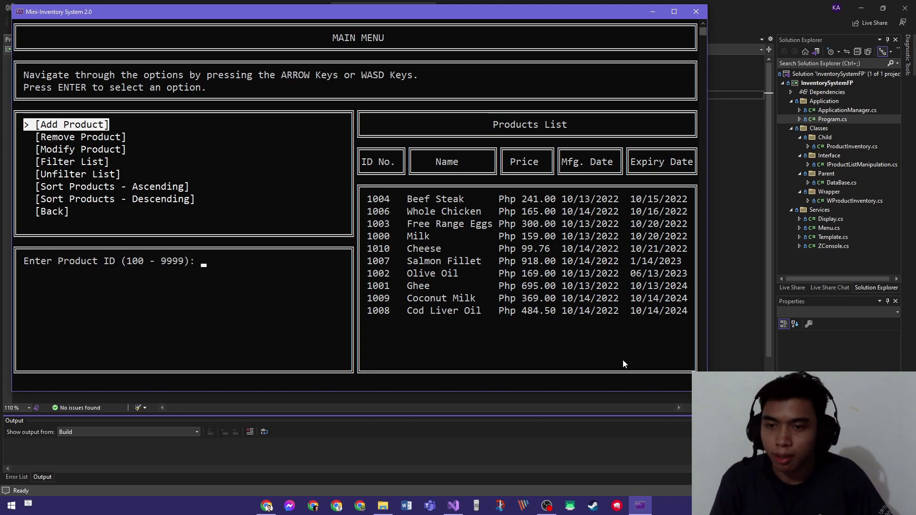
text(10)
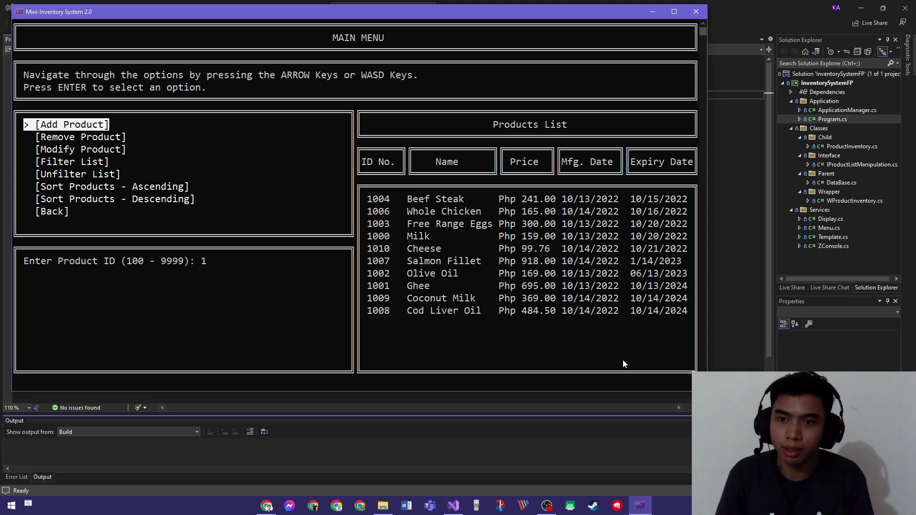
text(11)
key(Return)
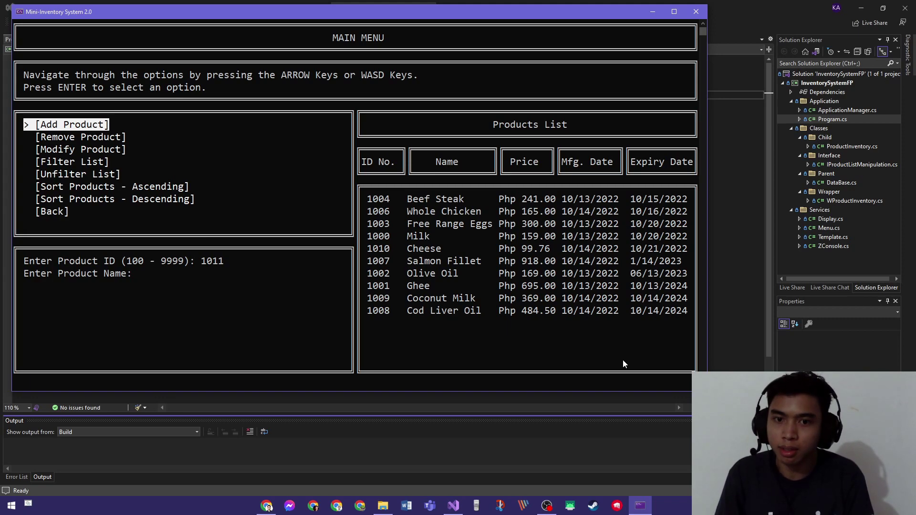
text(Che)
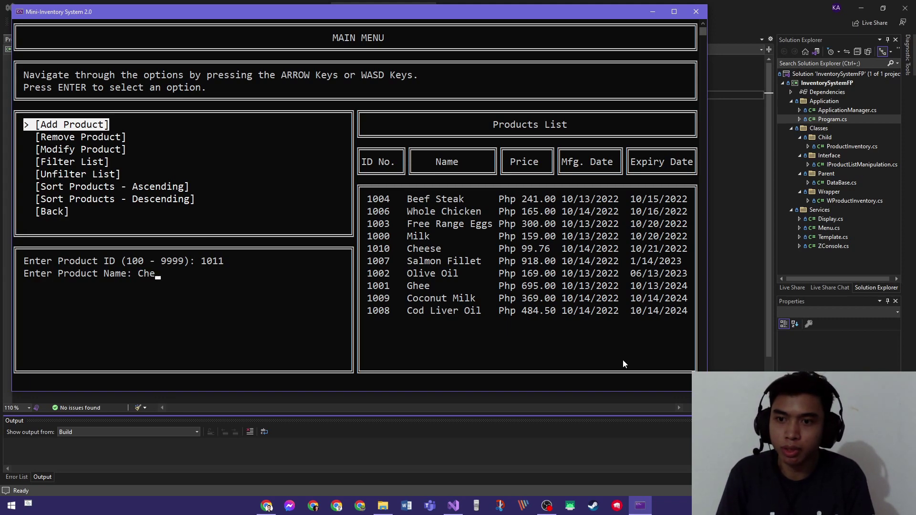
text(ese Cake)
key(Return)
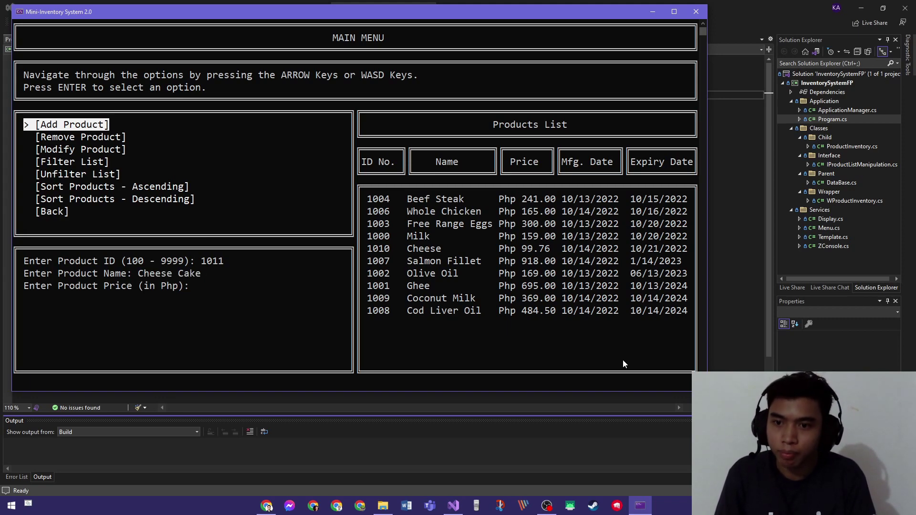
text(100)
key(Return)
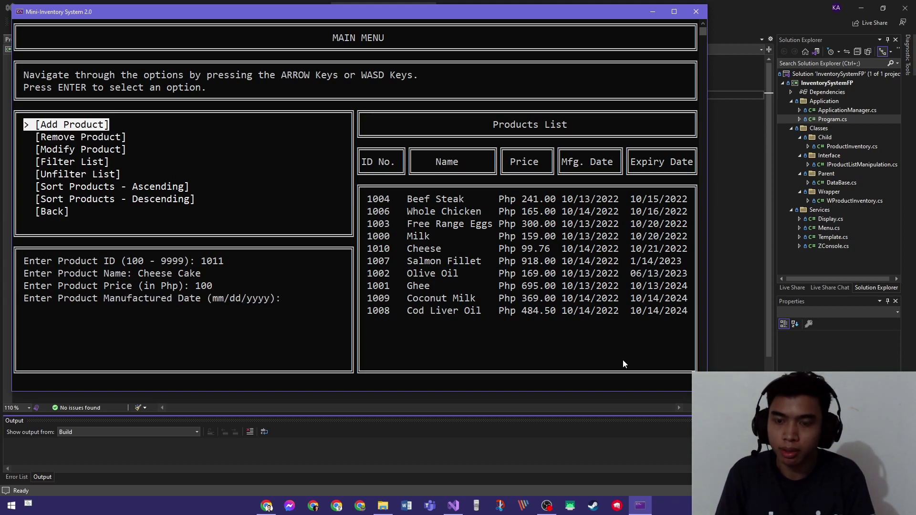
text(13)
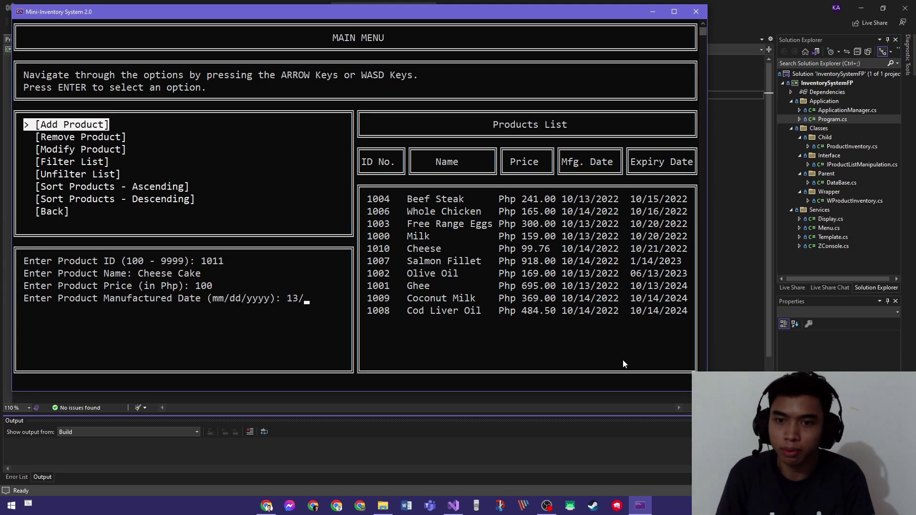
text(/2022)
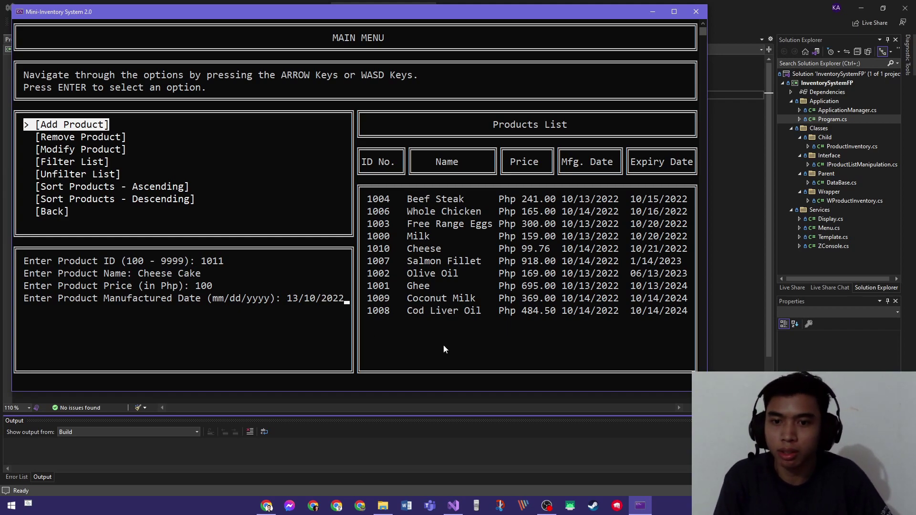
key(Return)
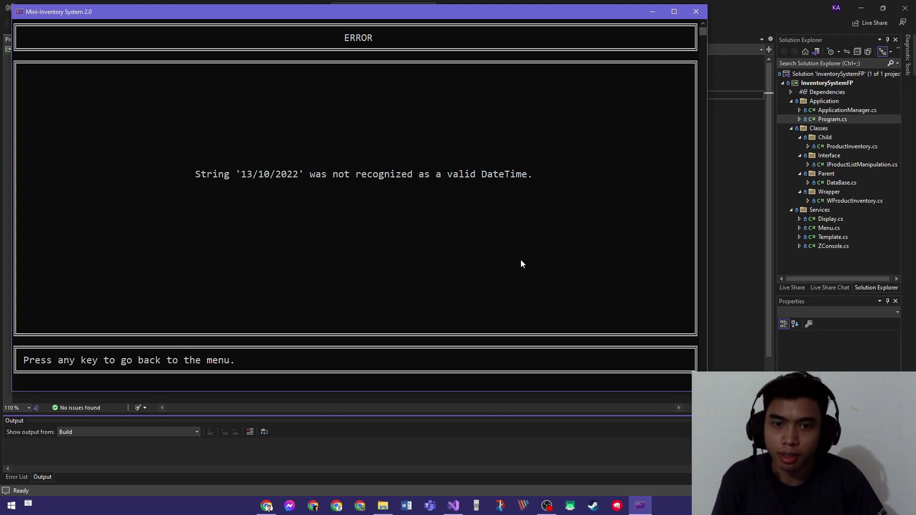
Dismiss the date error and go back from the main menu to the welcome menu
key(Return)
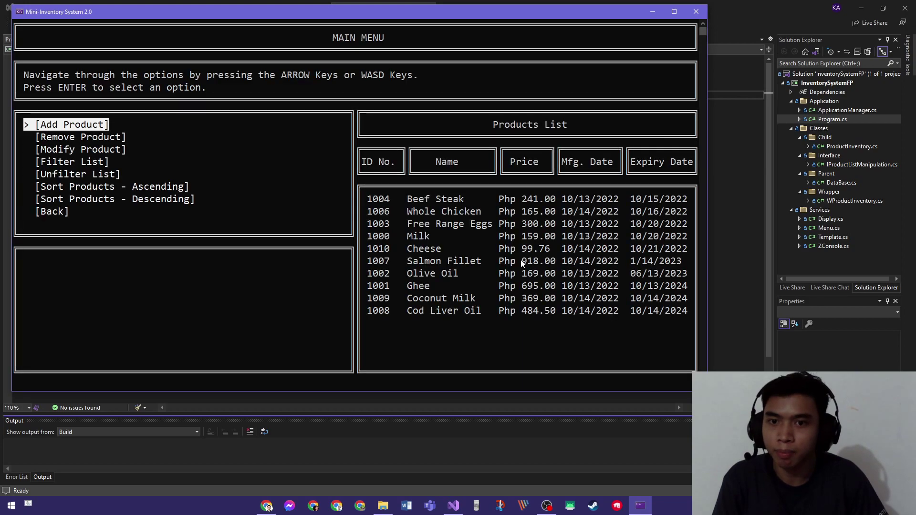
key(Down)
key(Down)
key(Down)
key(Down)
key(Down)
key(Down)
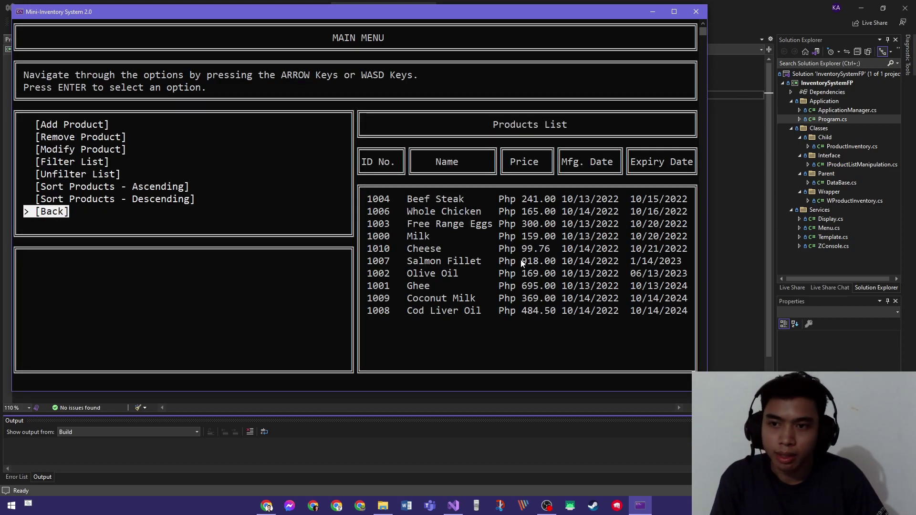
key(Return)
key(Down)
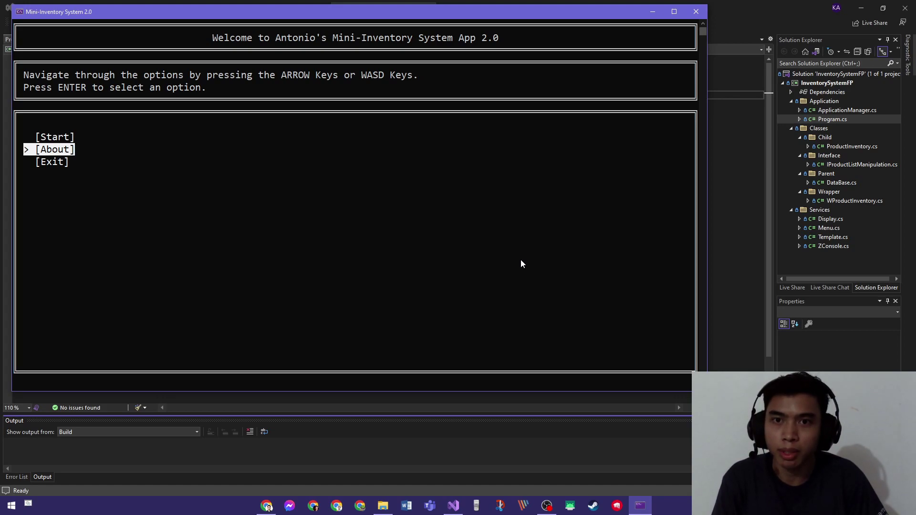
View the About credits, then exit the app to its thank-you screen
key(Return)
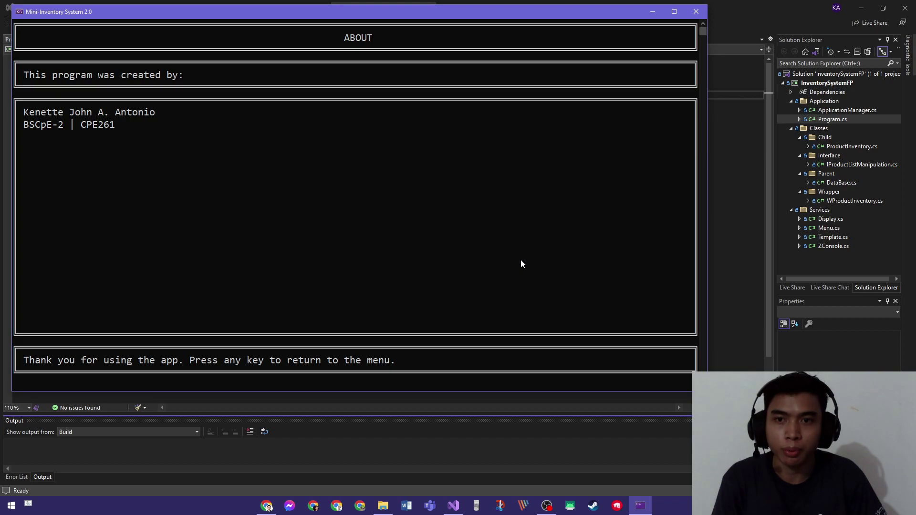
key(Return)
key(Down)
key(Down)
key(Return)
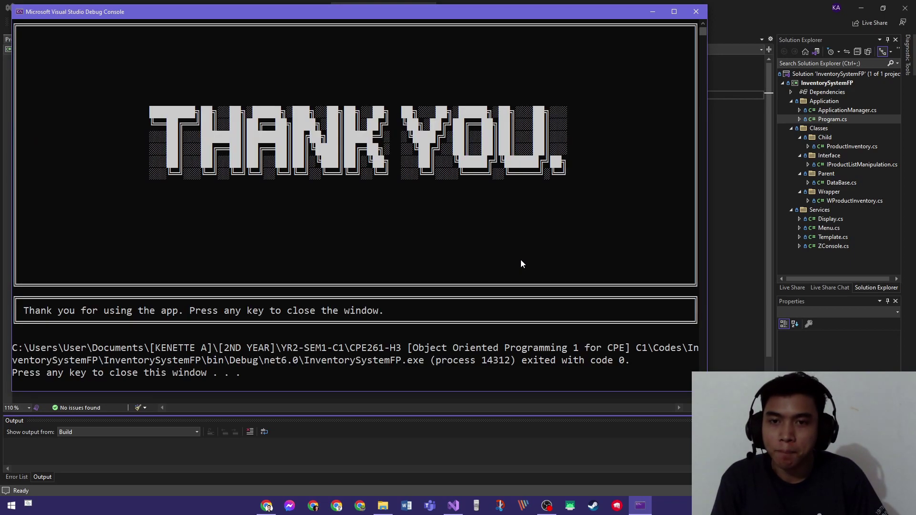